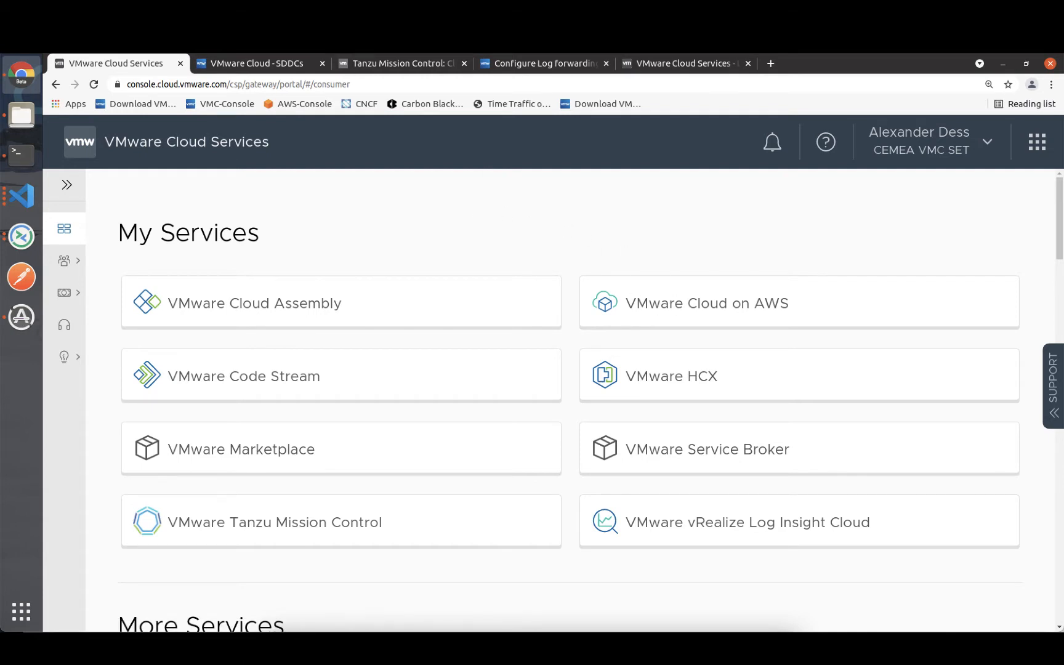
- Open vCenter for the CEMEA-CORE-LAB SDDC through its default credentials dialog to view the tkg resource pool
left_click(263, 66)
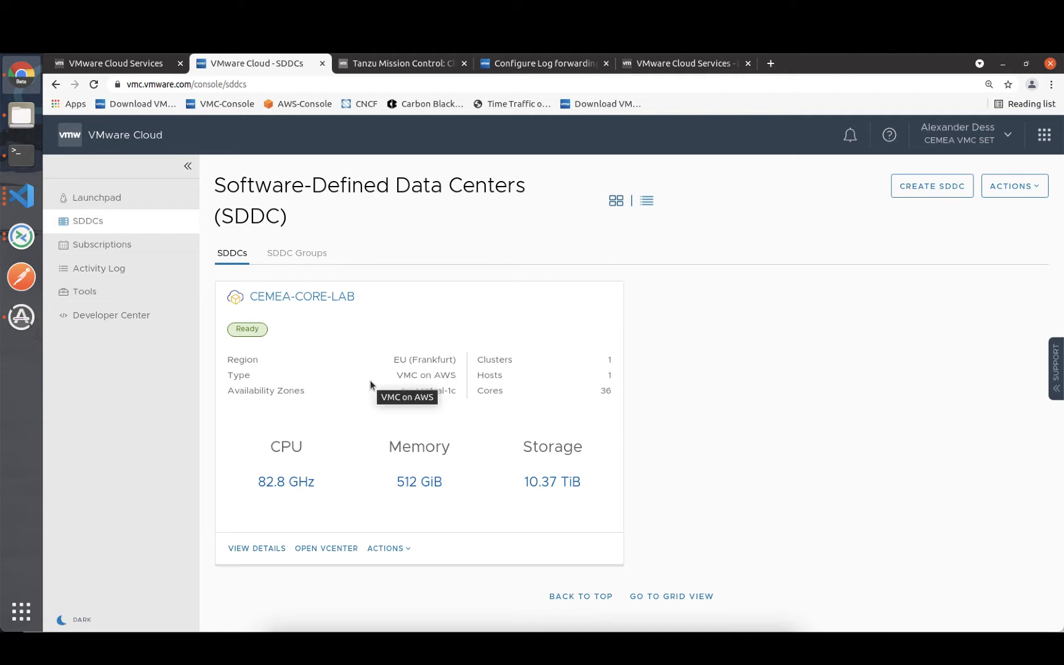
left_click(327, 550)
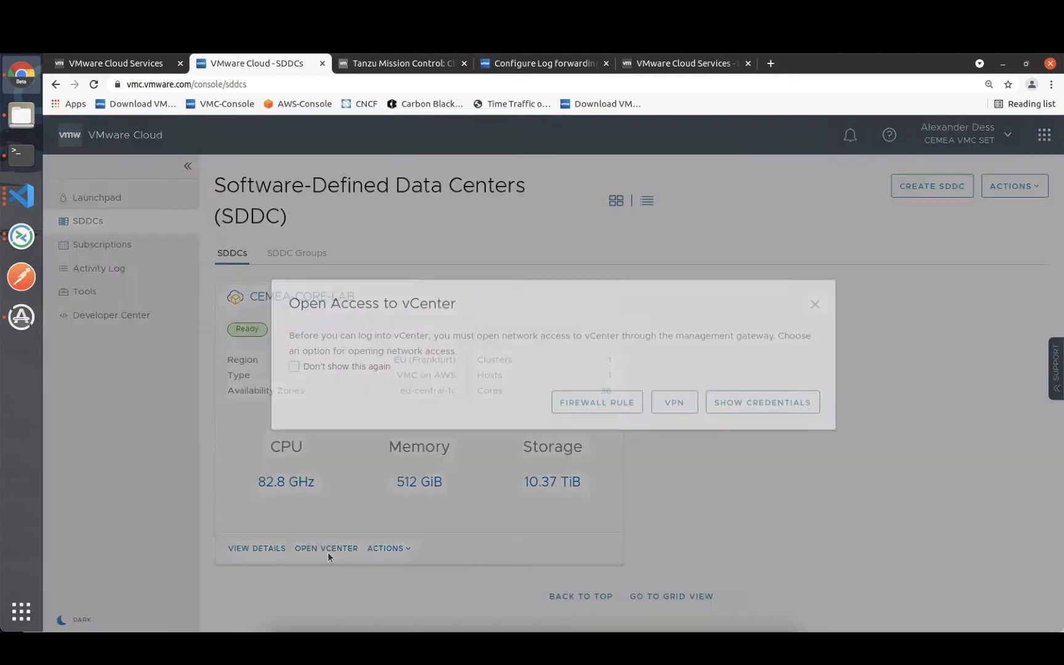
left_click(767, 424)
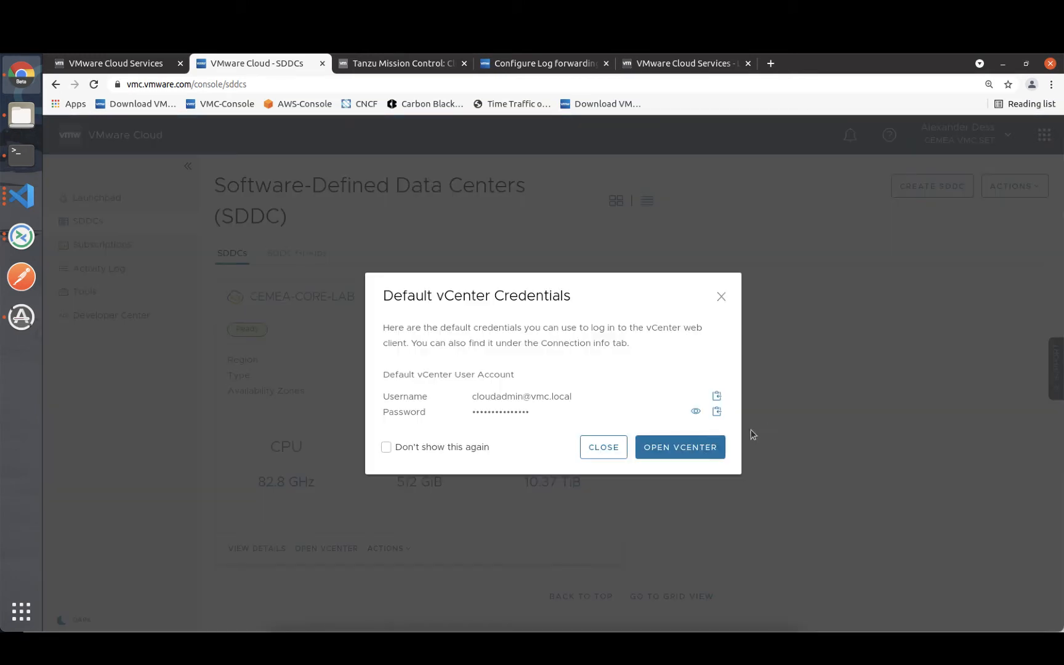
left_click(680, 449)
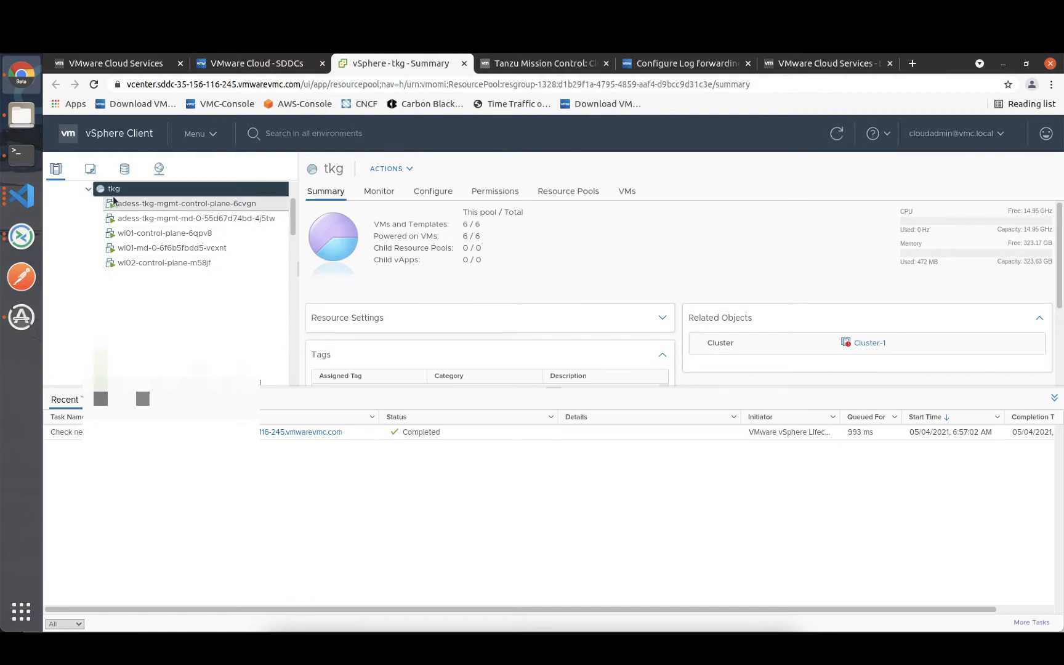
- Switch to the terminal and run "tanzu management-cluster get" to show the management cluster's details
left_click(22, 154)
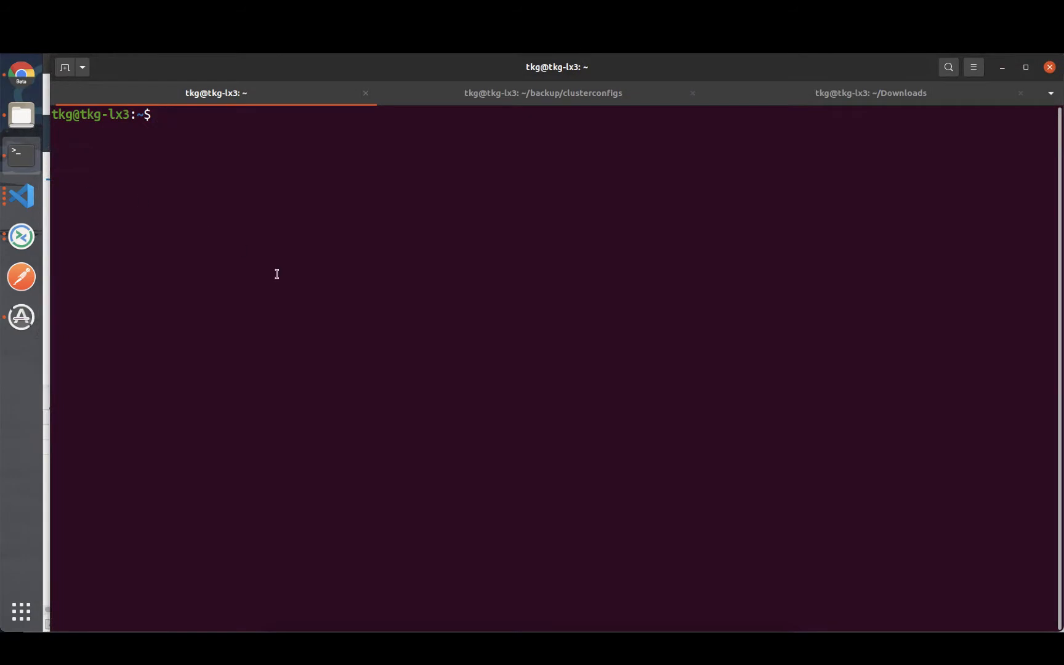
type("tanzu managemen")
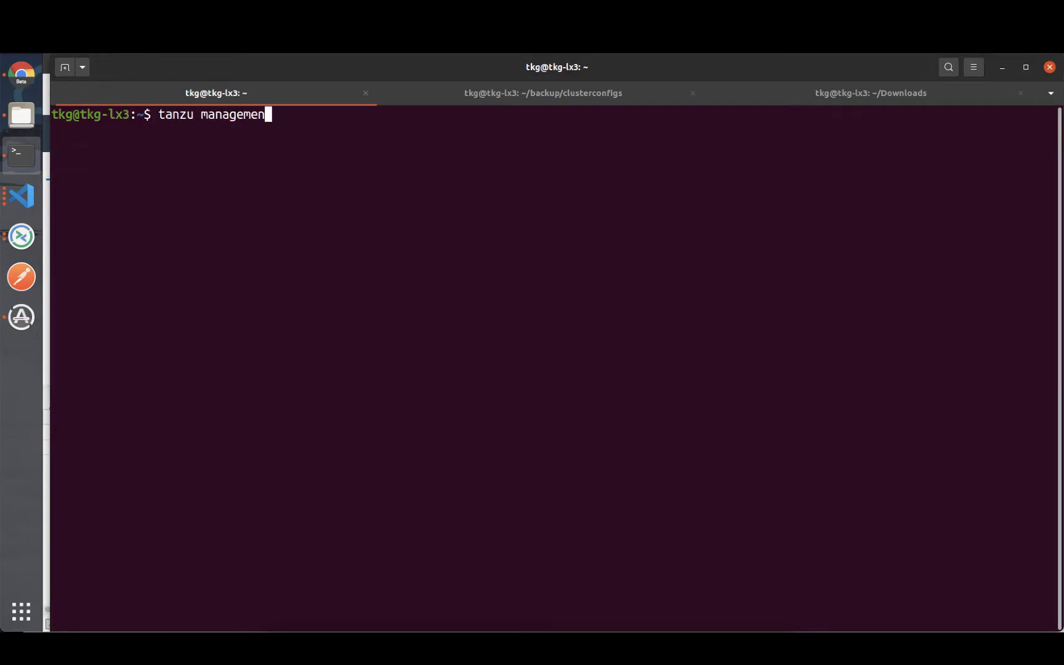
type("t-cluster get")
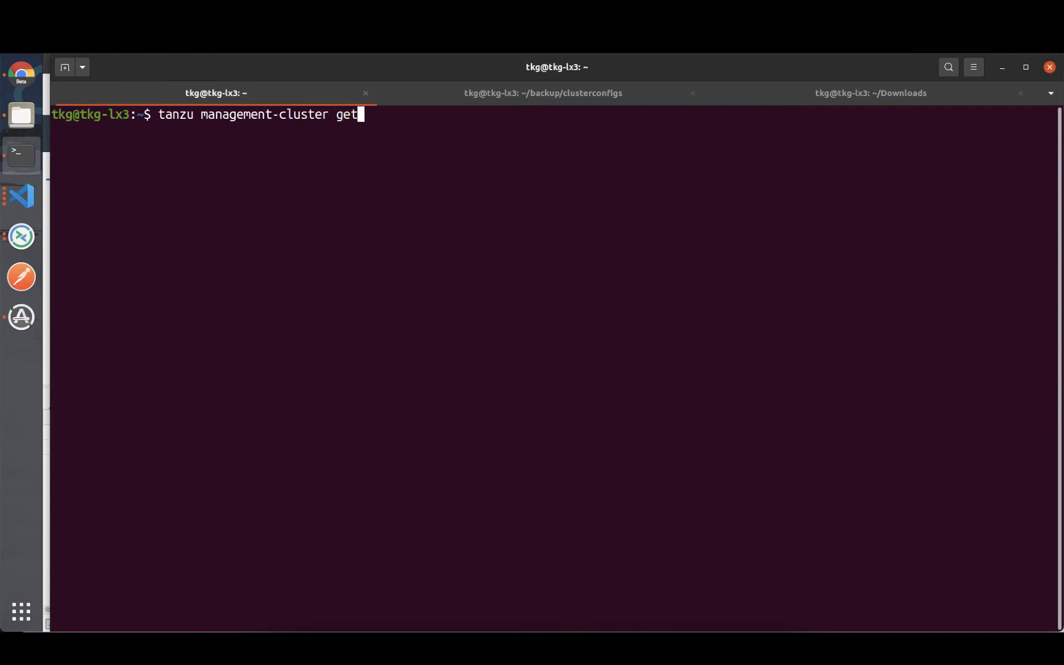
key("Return")
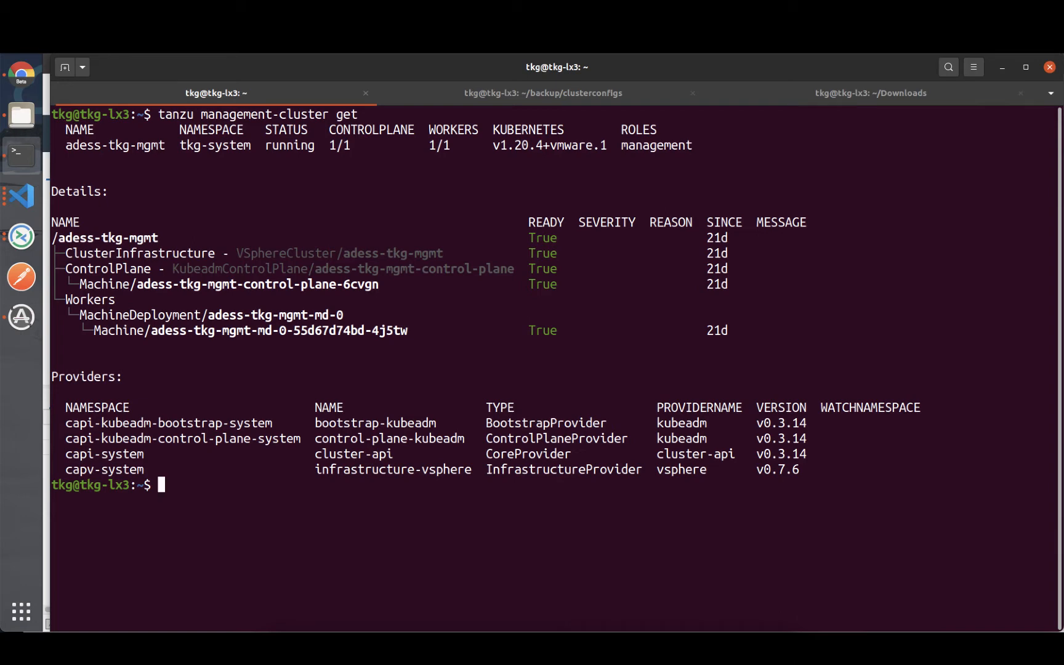
- Switch to Tanzu Mission Control in Chrome and open the management clusters list in its administration area
left_click(18, 72)
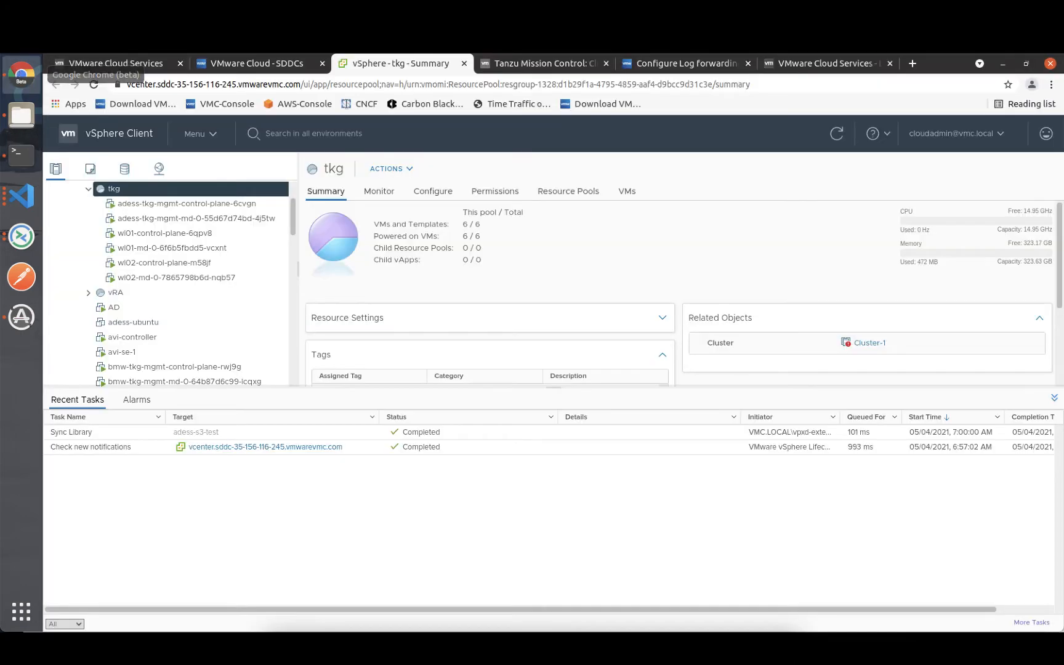
left_click(152, 64)
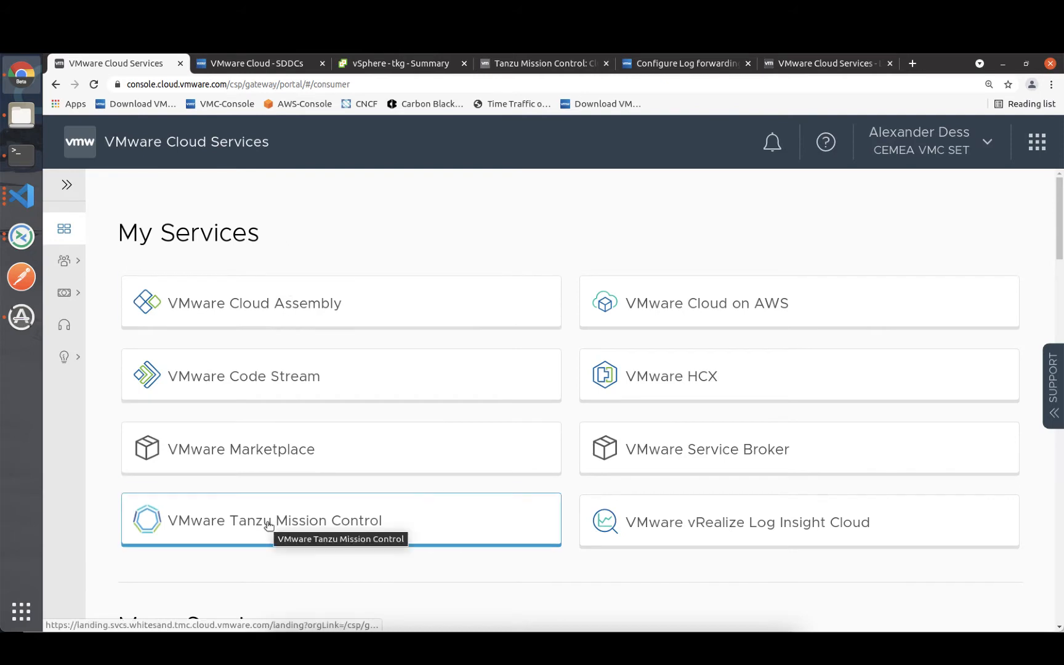
left_click(546, 64)
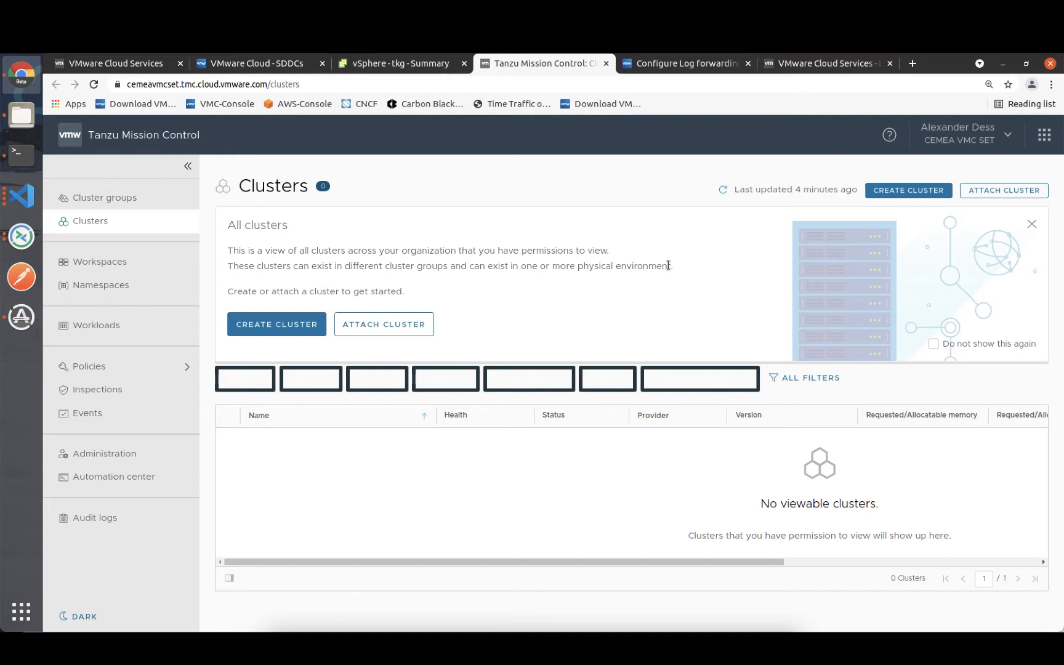
left_click(156, 456)
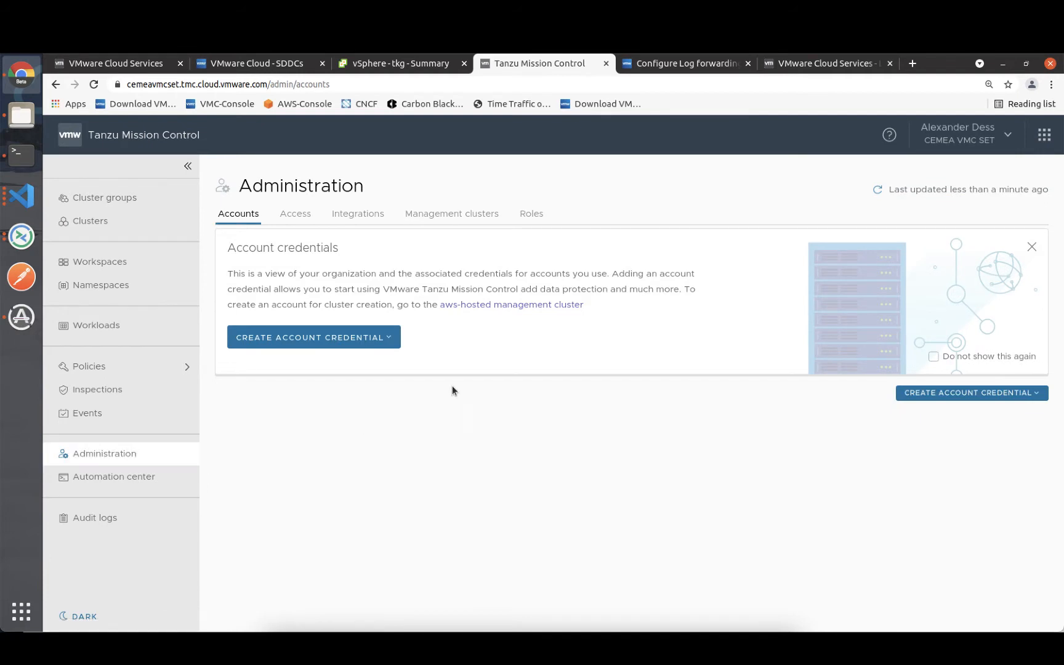
left_click(474, 214)
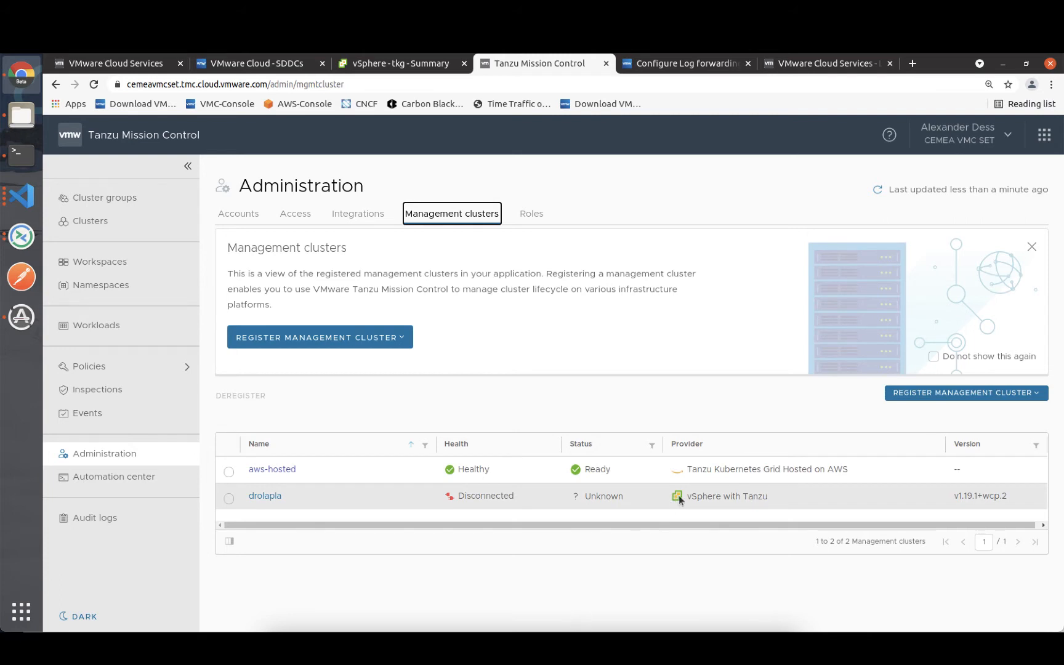
- Create a Tanzu Kubernetes Grid management cluster registration named vmc in the default cluster group, copy its registration URL and view the cluster
left_click(401, 338)
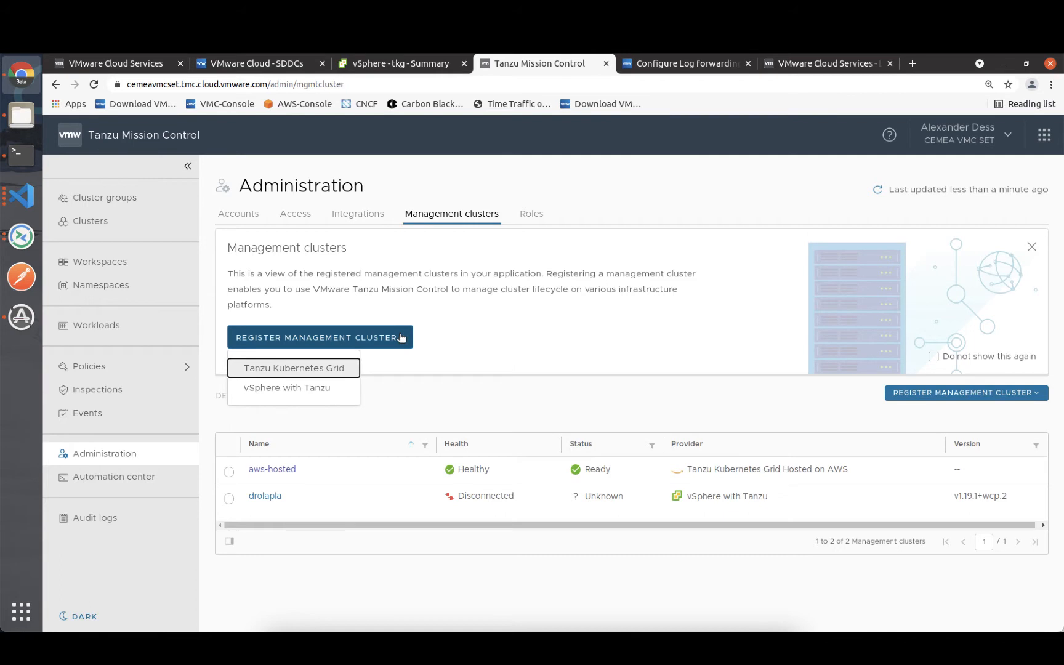
left_click(341, 369)
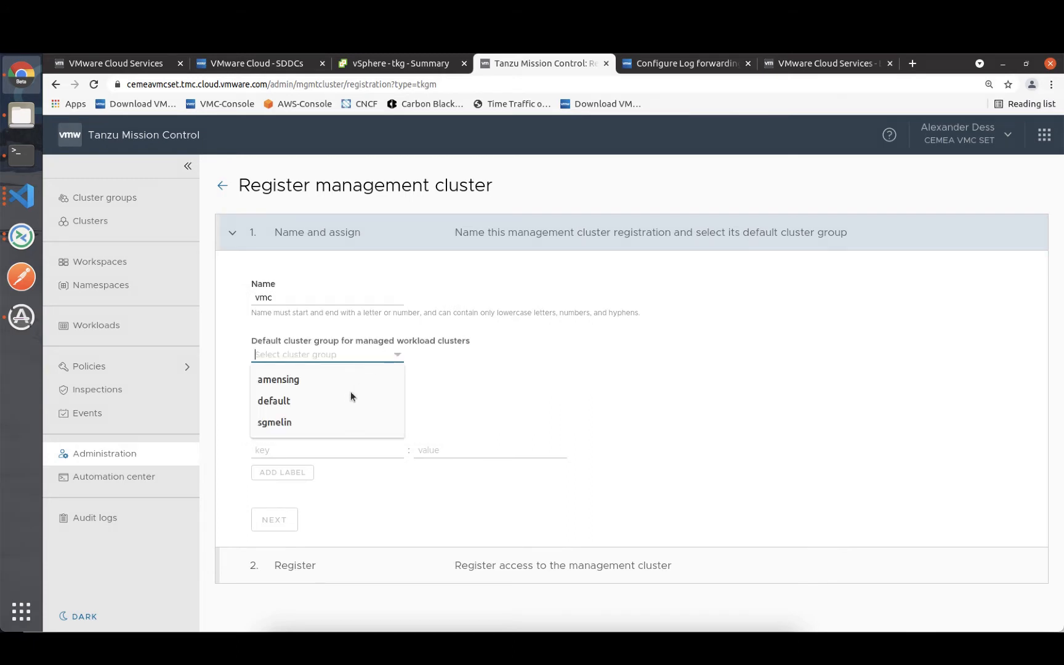
left_click(346, 398)
left_click(448, 387)
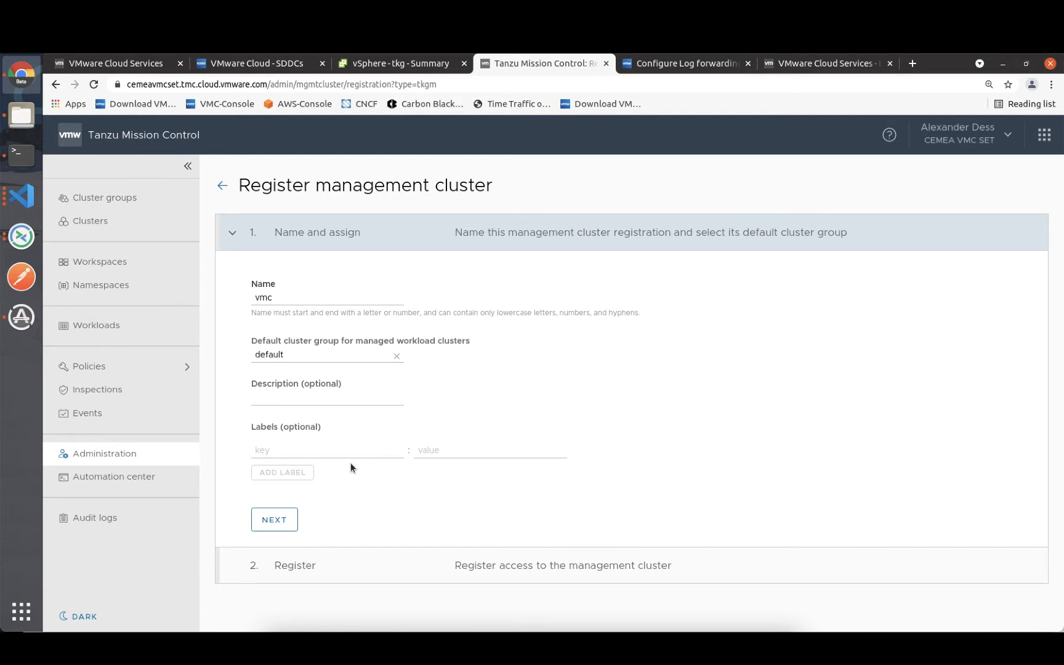
left_click(274, 519)
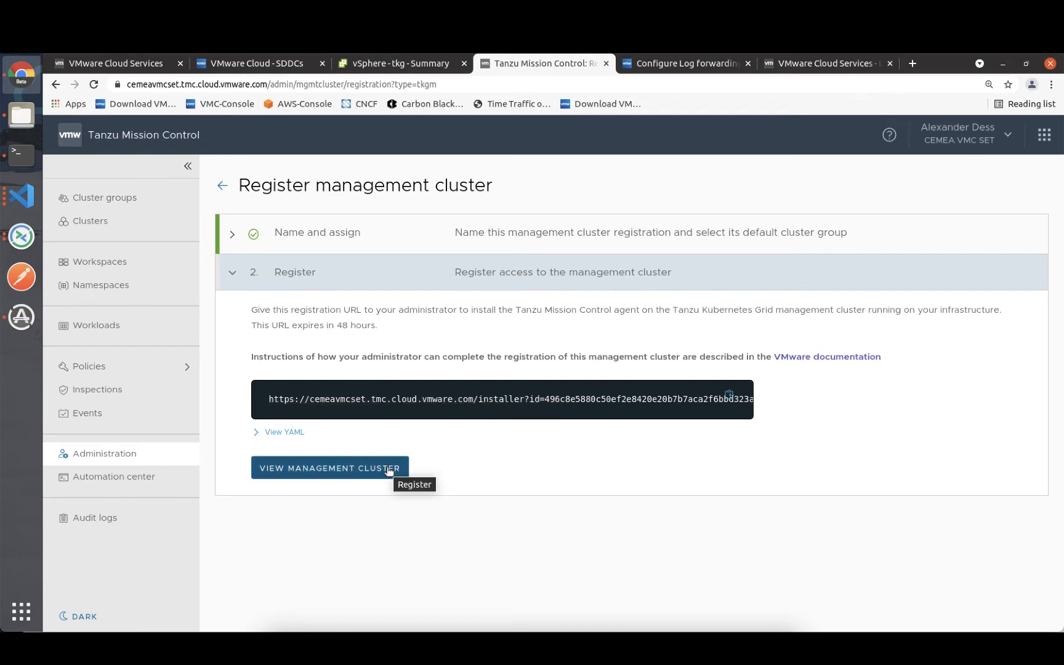
left_click(728, 395)
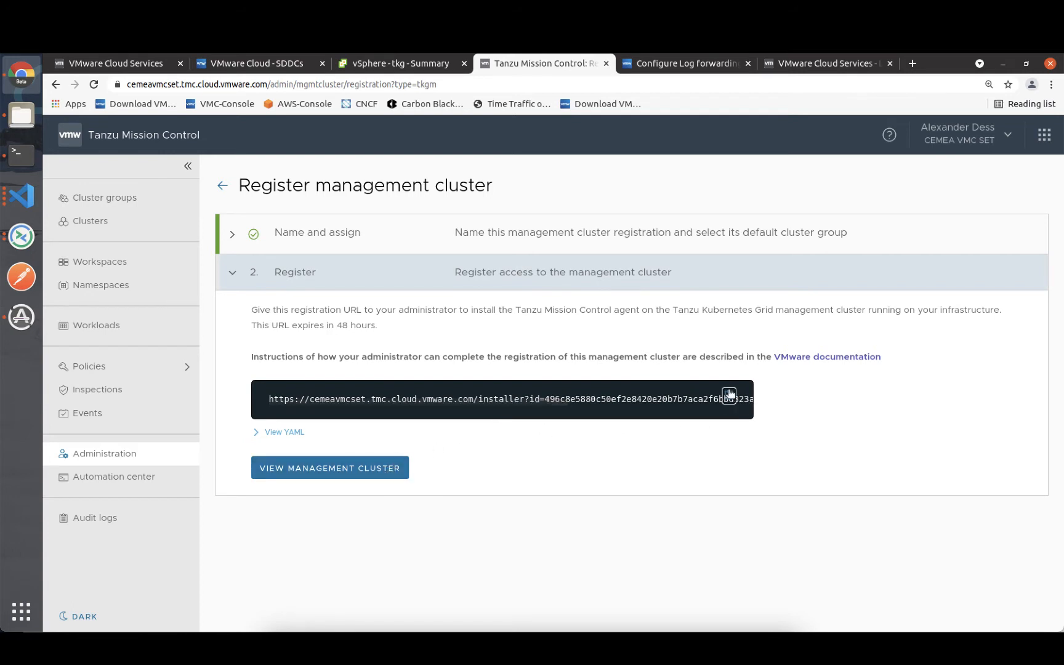
left_click(335, 471)
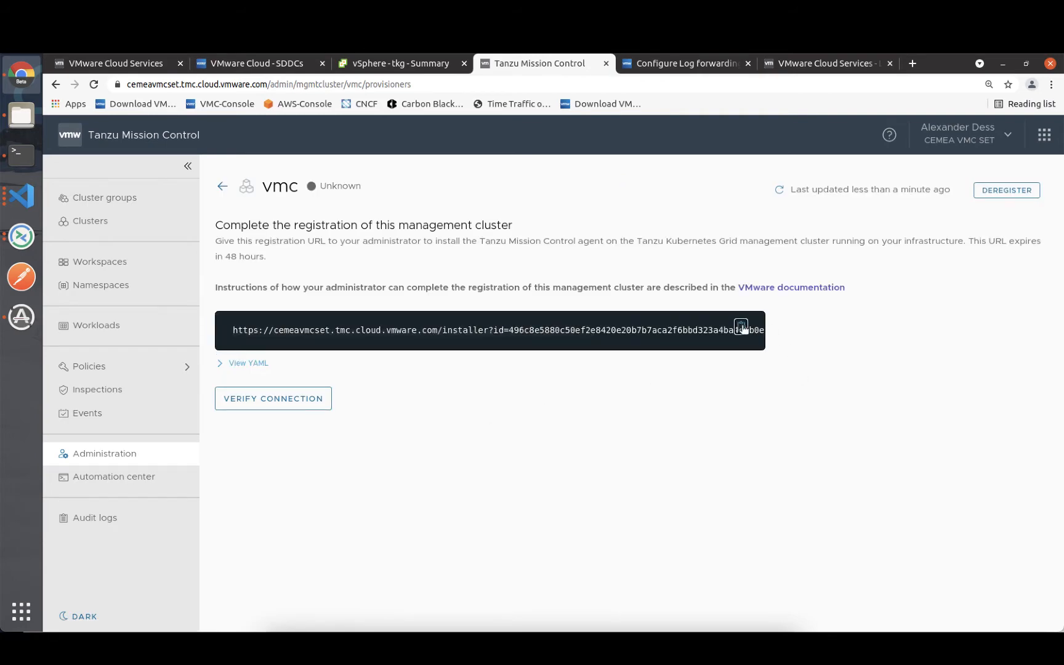
- In the terminal, run "tanzu management-cluster register --tmc-registration-url" with the copied registration URL in double quotes
left_click(25, 162)
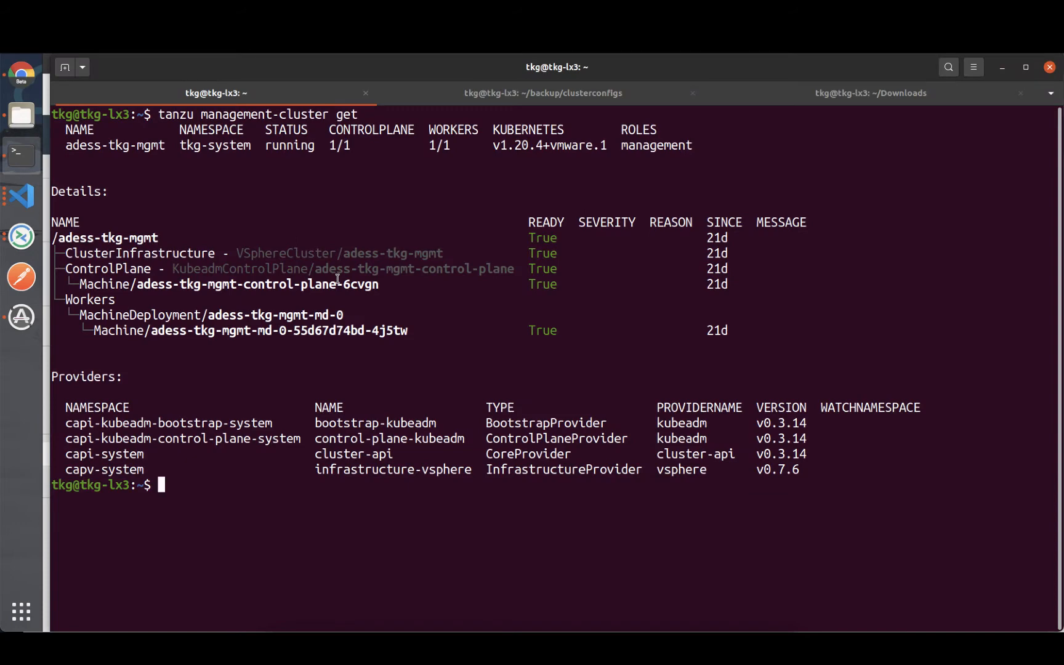
type("tanzu management-cluste")
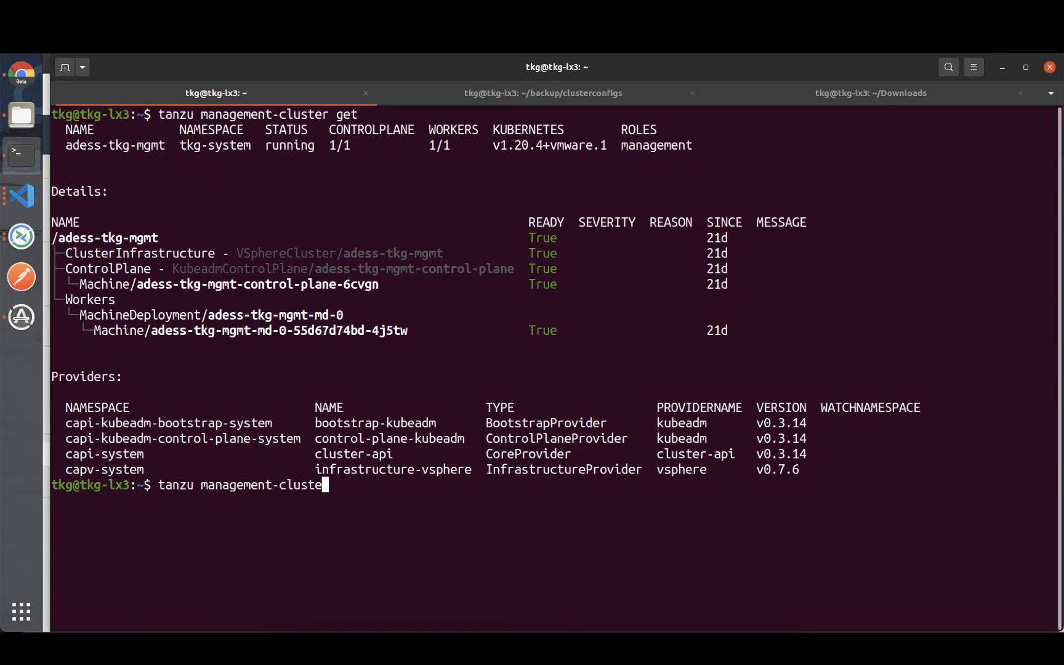
type("r register --tmc-")
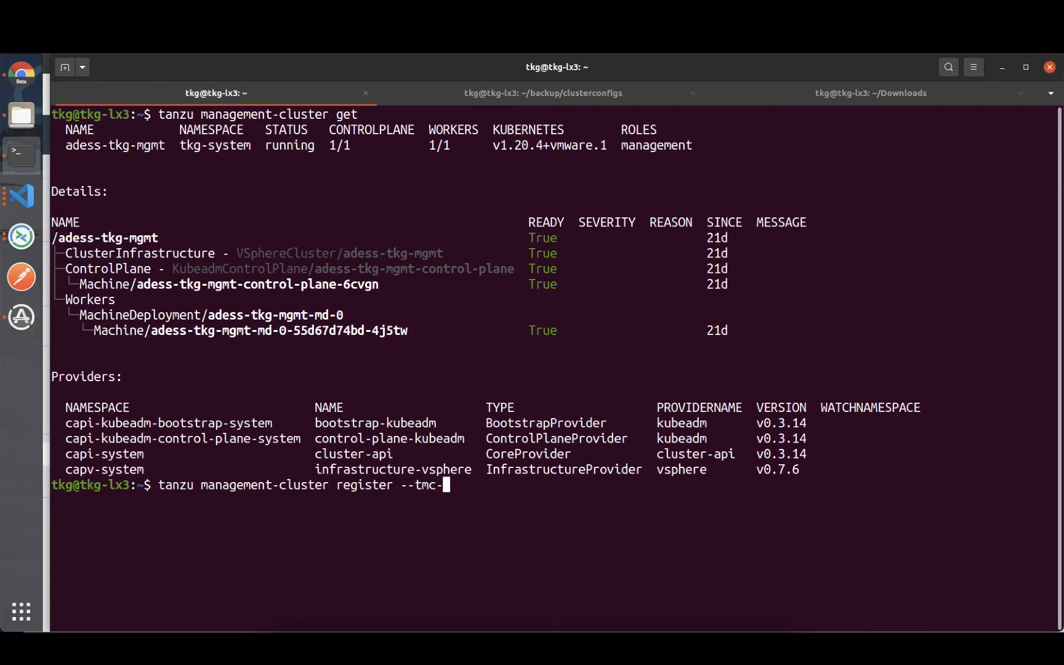
type("registration")
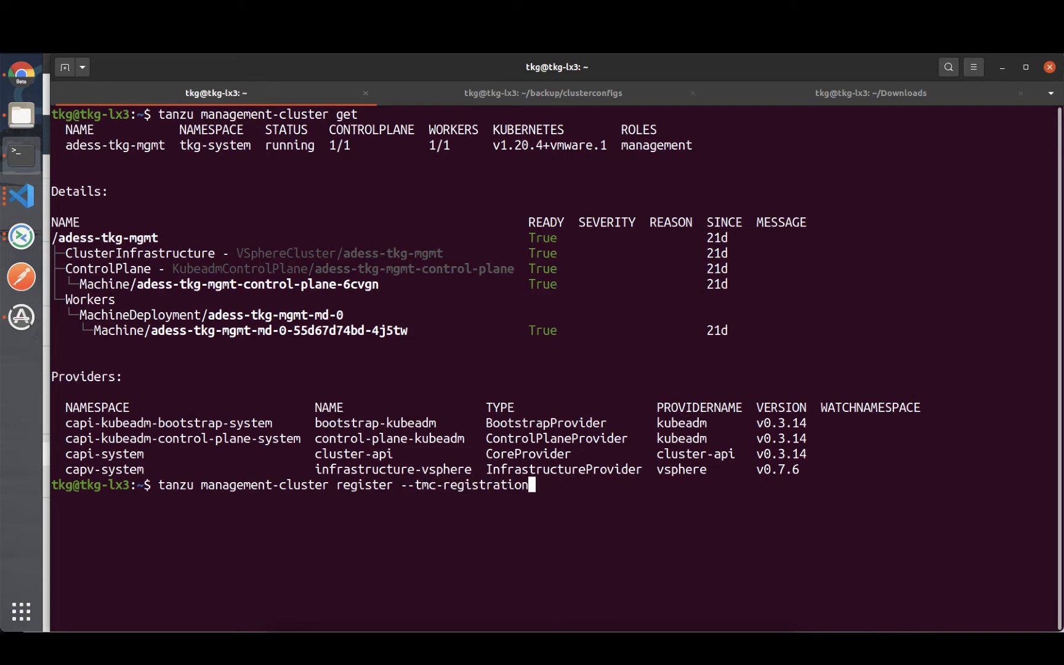
type("-url \"")
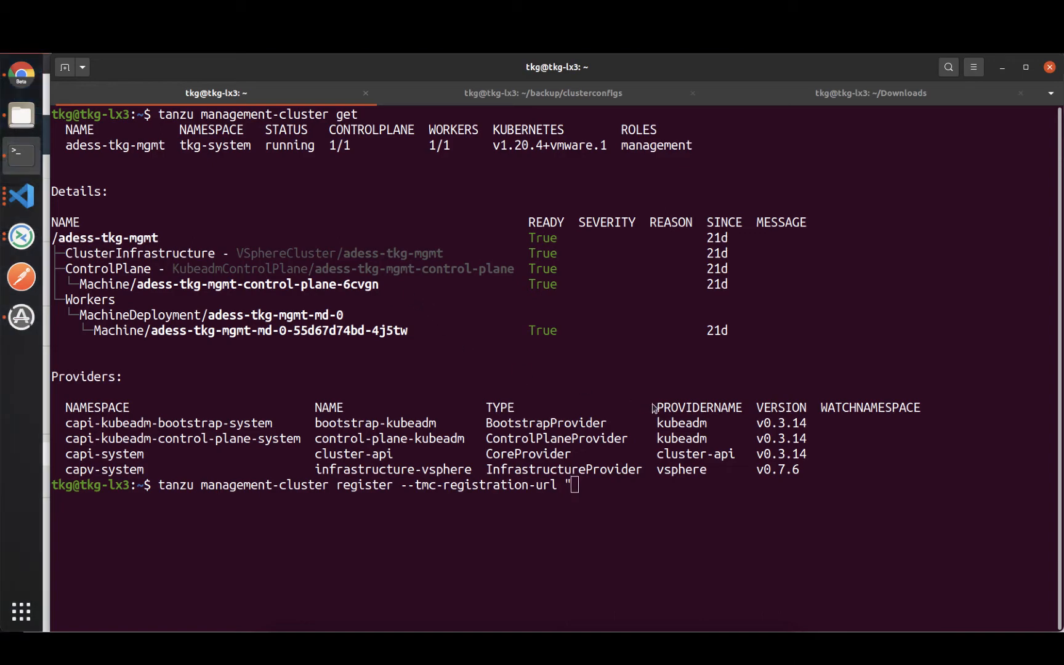
key("super")
left_click(617, 459)
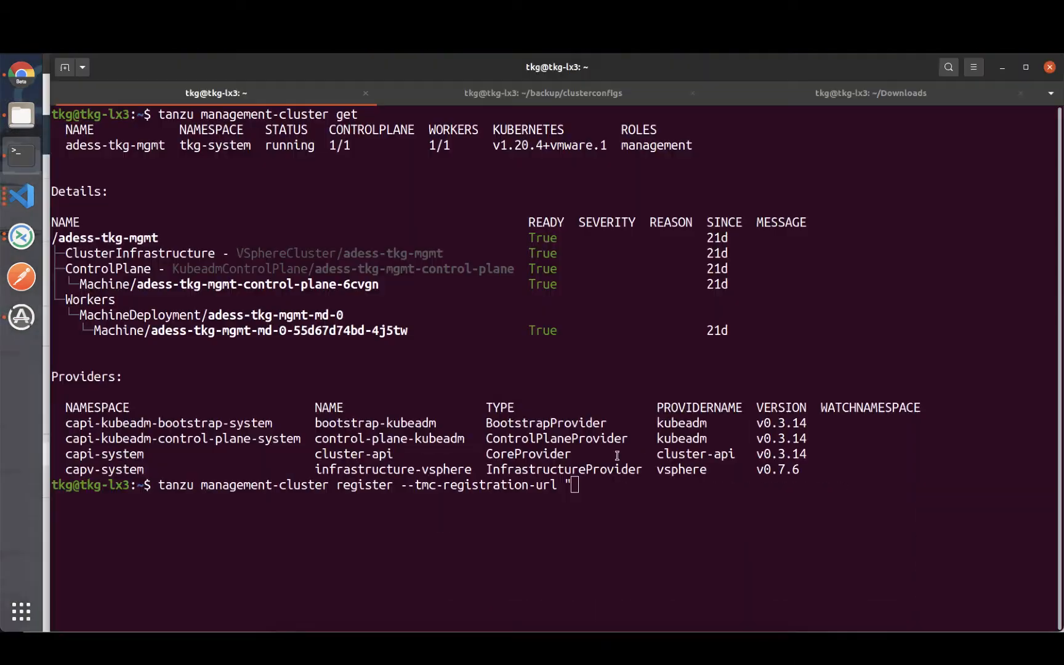
right_click(585, 417)
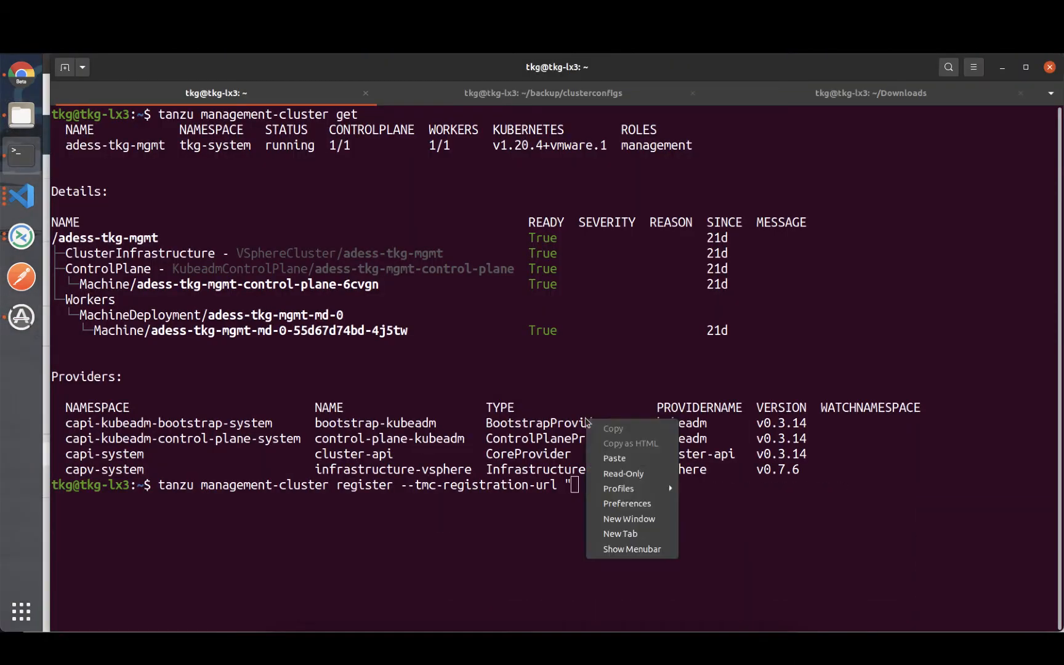
left_click(616, 459)
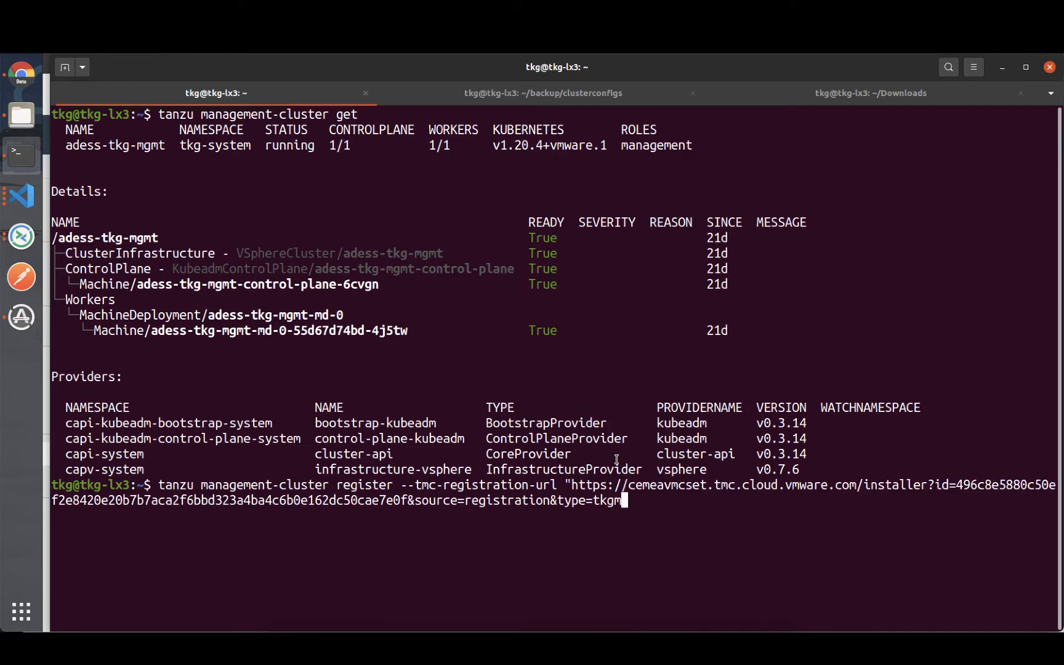
type("\"")
key("Return")
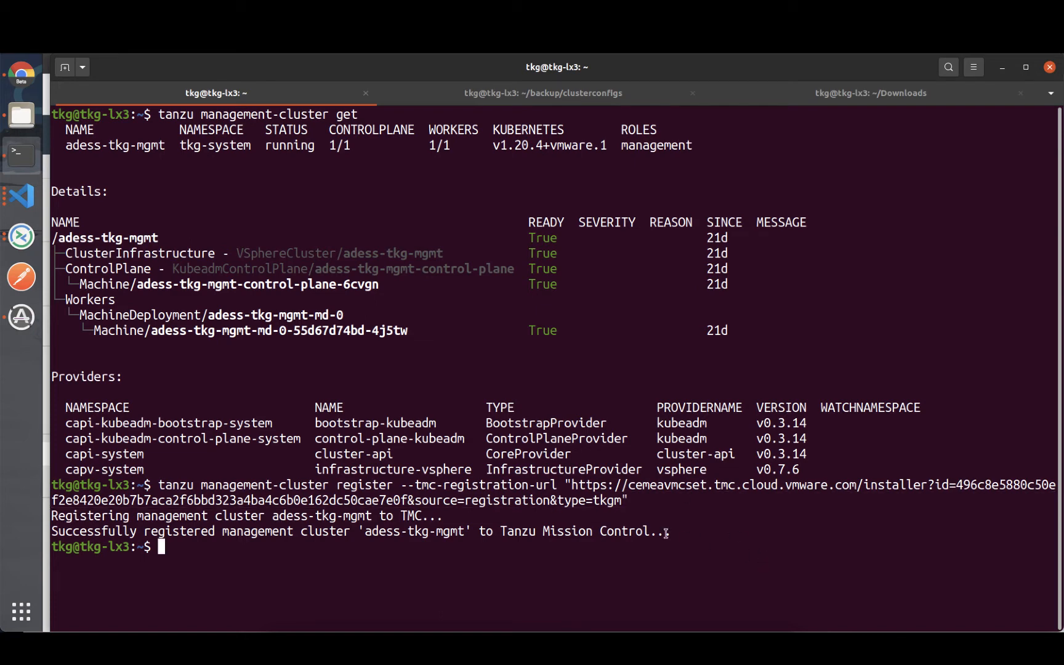
- Return to Tanzu Mission Control in Chrome and verify the connection of the vmc management cluster
left_click(19, 69)
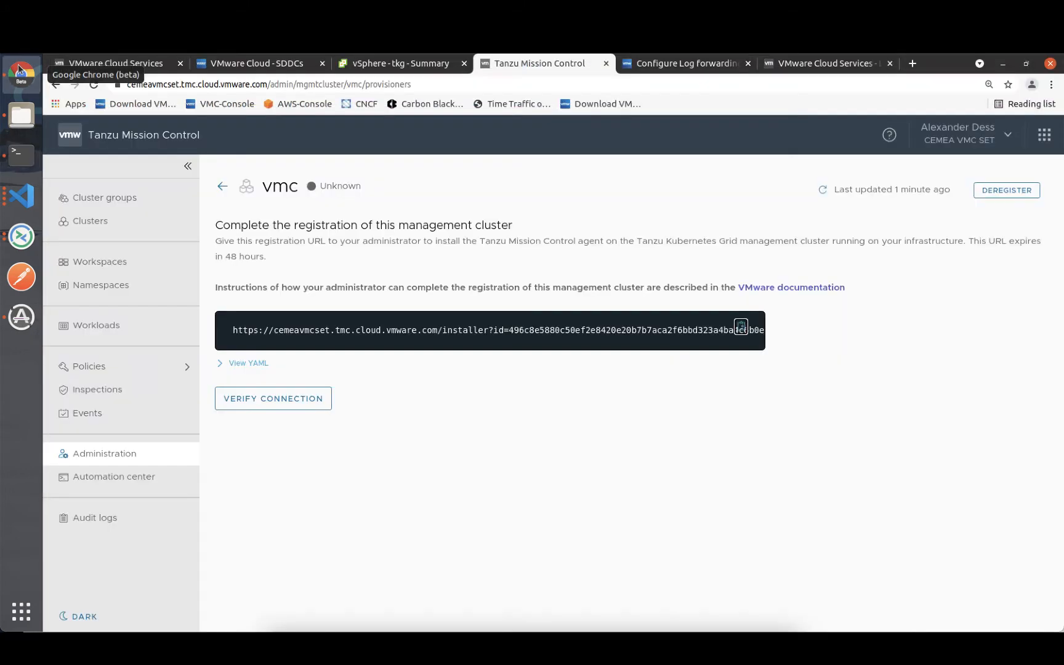
left_click(286, 401)
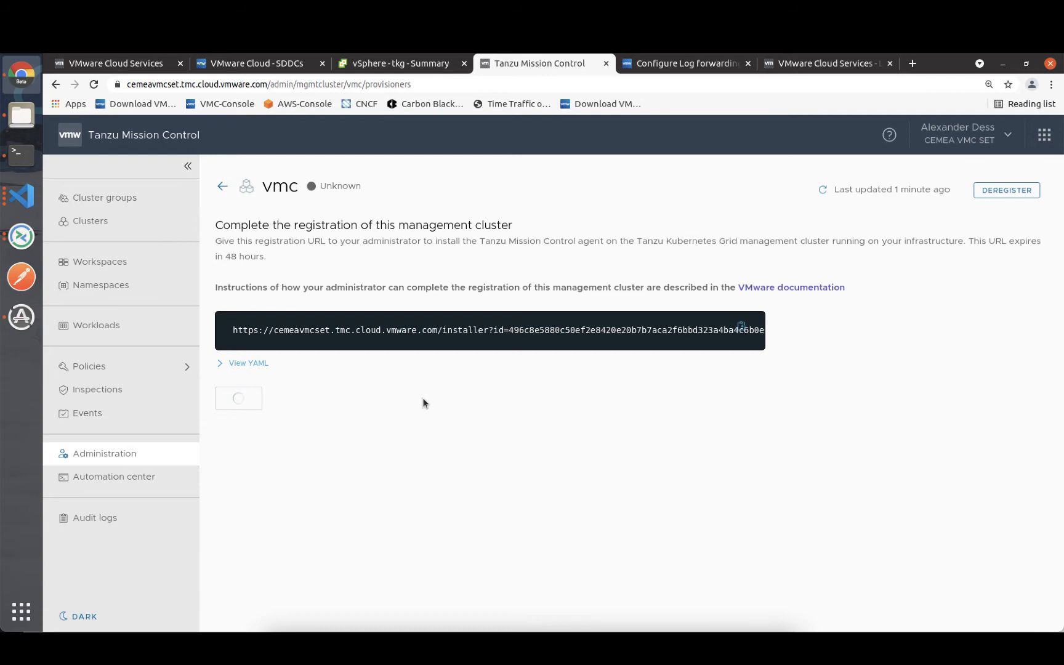
- Run "k get po -A -w" in the terminal and examine the pods in the vmware-system-tmc namespace
left_click(13, 148)
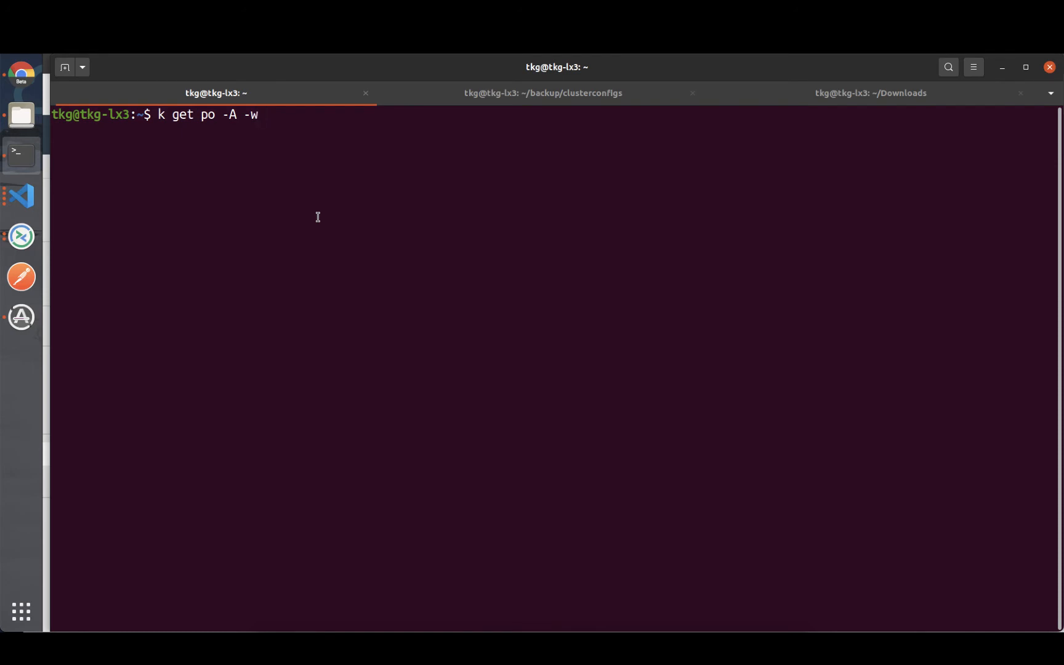
key("Return")
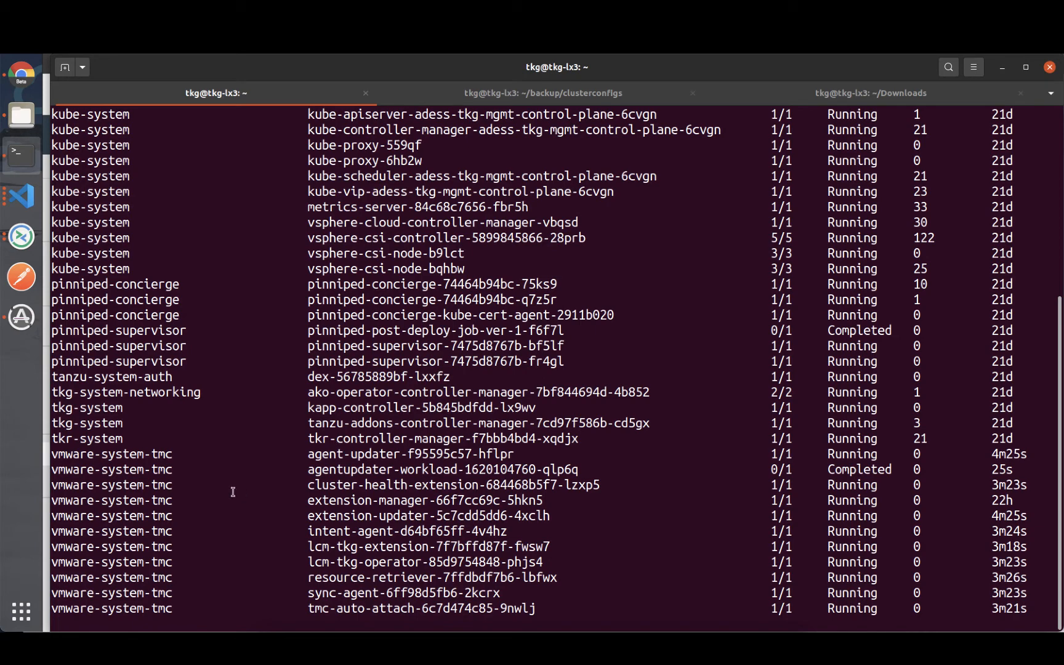
mouse_move(1033, 609)
left_mouse_down()
mouse_move(939, 536)
mouse_move(784, 484)
left_mouse_up()
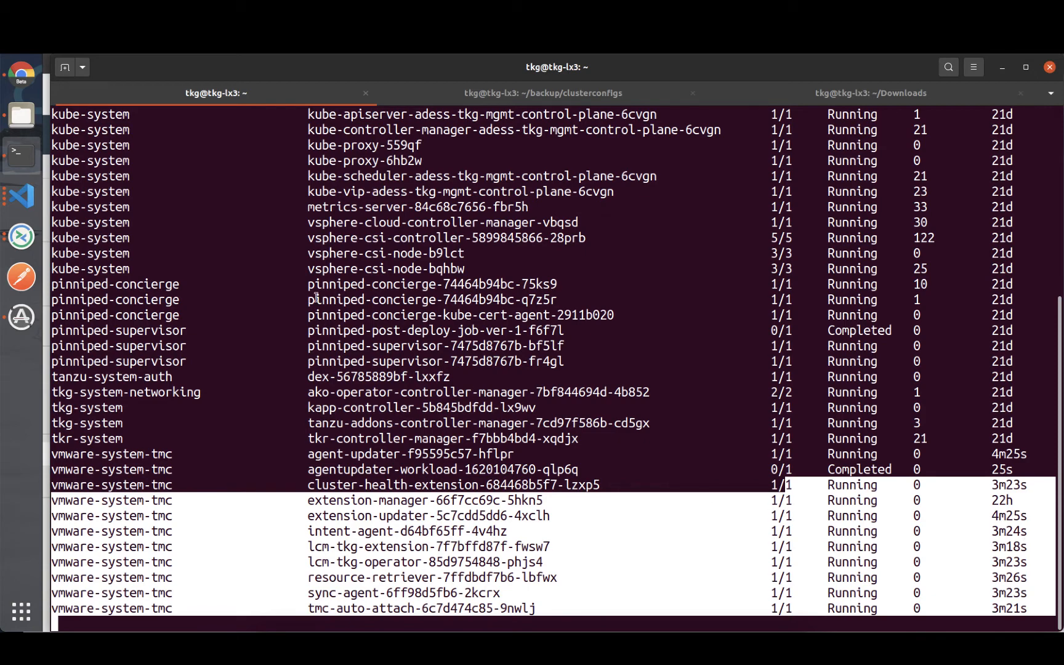
- Return to Tanzu Mission Control in Chrome and show the workload clusters of the vmc management cluster
left_click(28, 71)
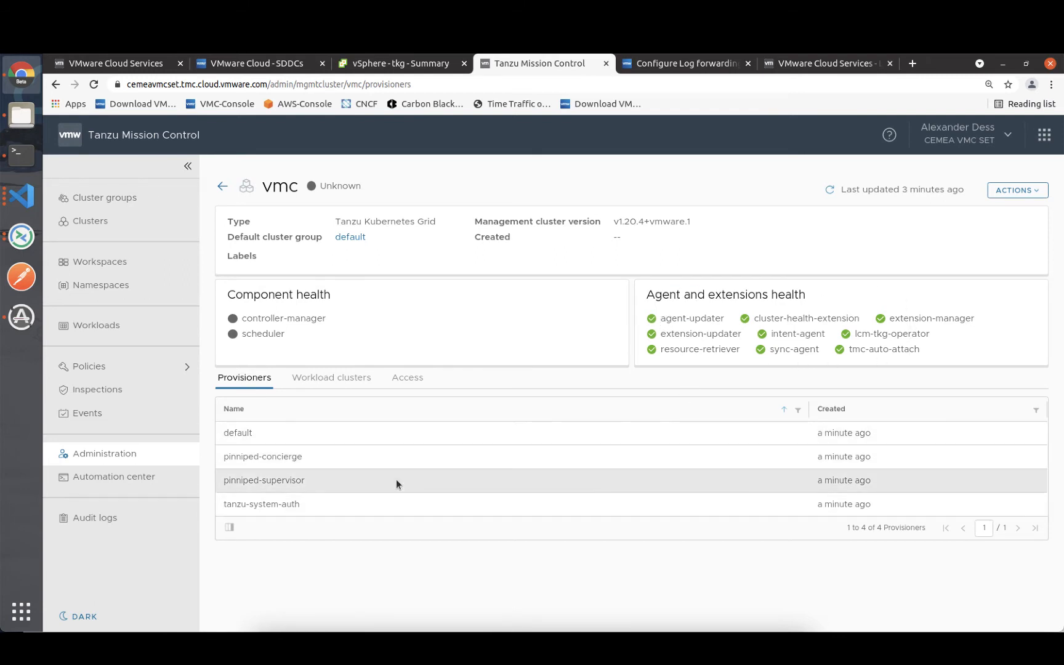
left_click(342, 378)
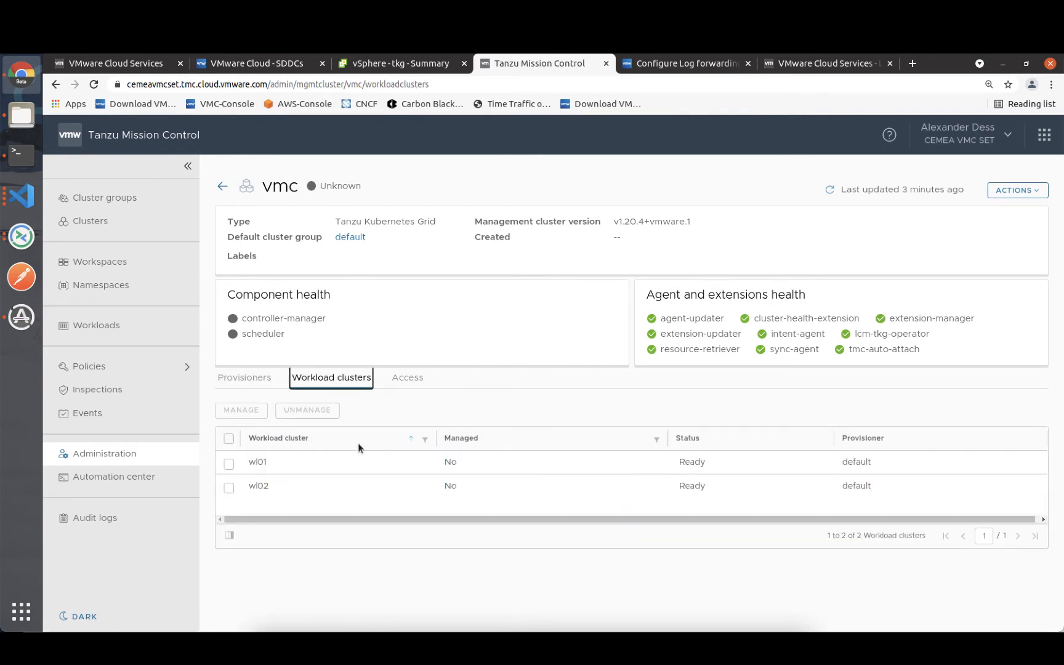
- Select the wl01 workload cluster and look at the actions available for the vmc management cluster
left_click(238, 467)
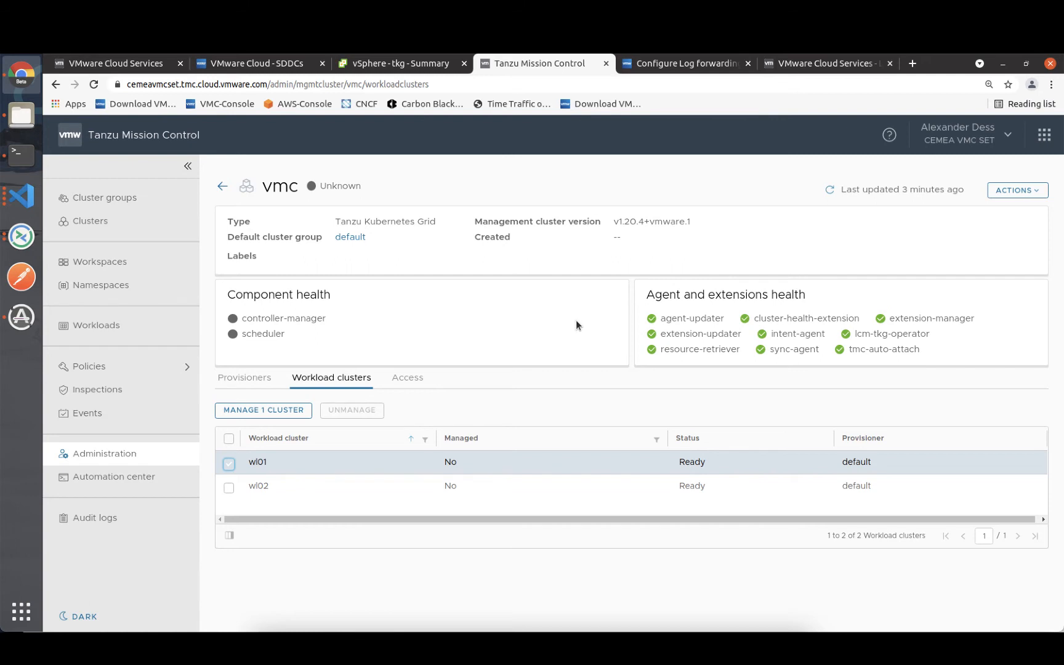
left_click(1021, 190)
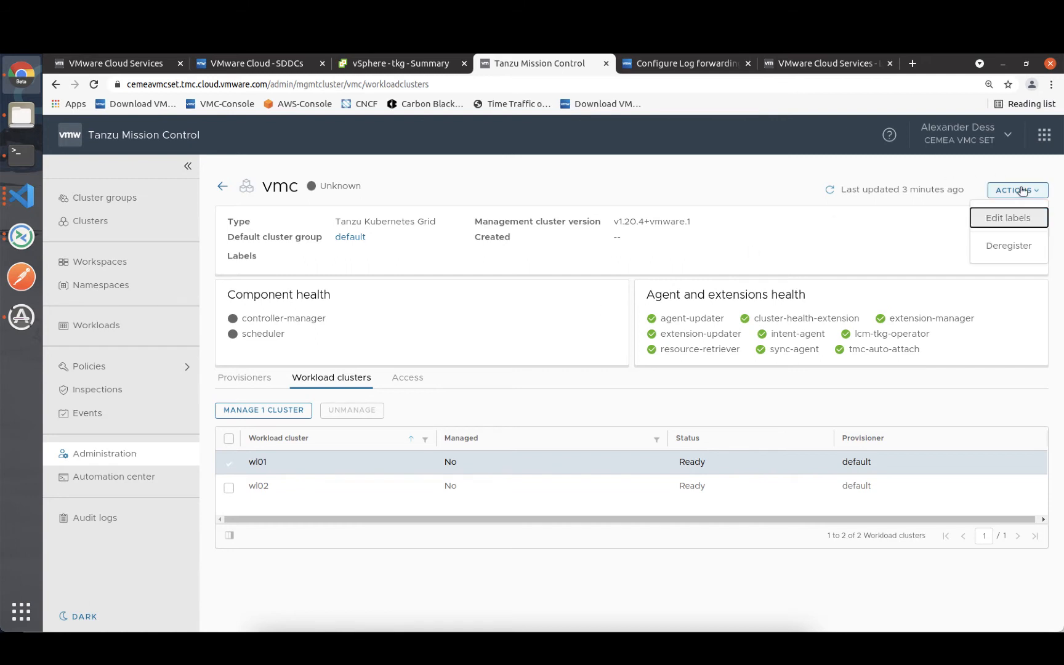
left_click(1021, 190)
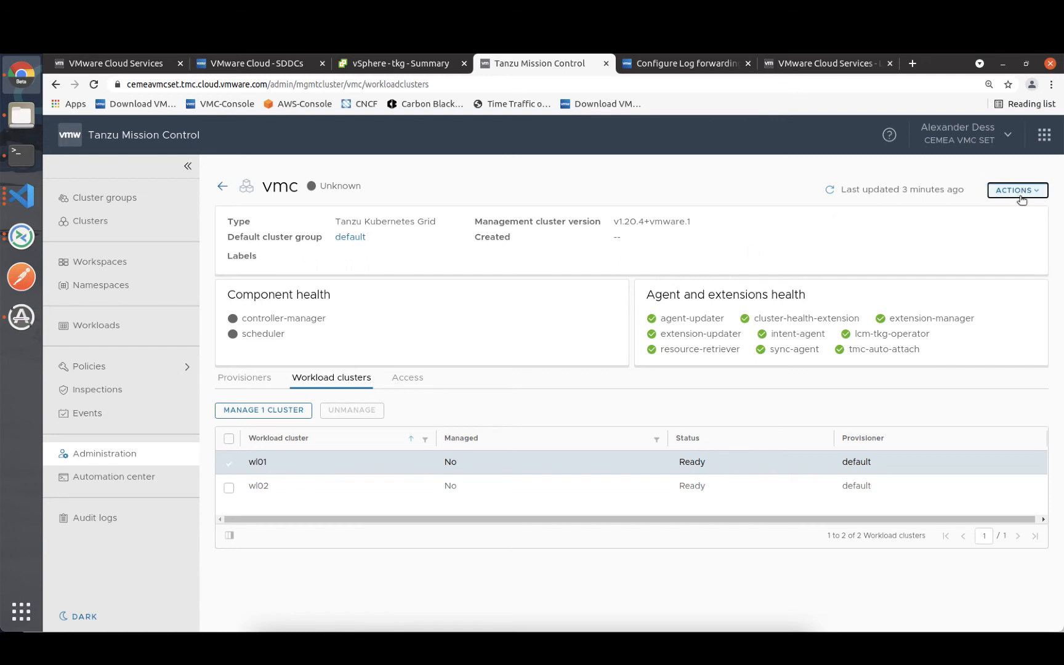
left_click(1021, 191)
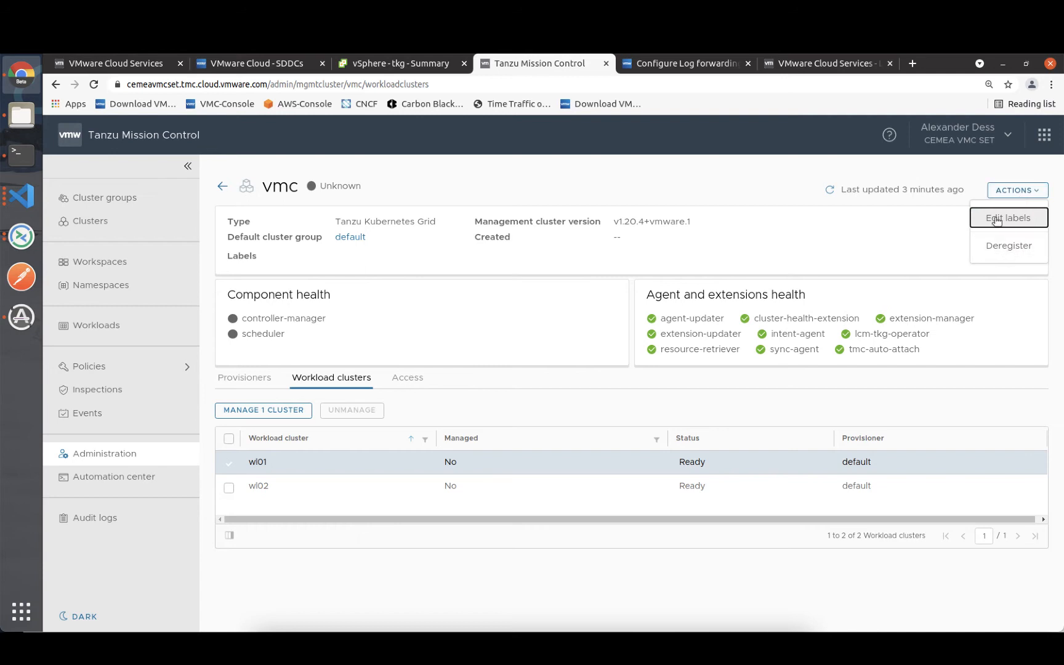
left_click(818, 249)
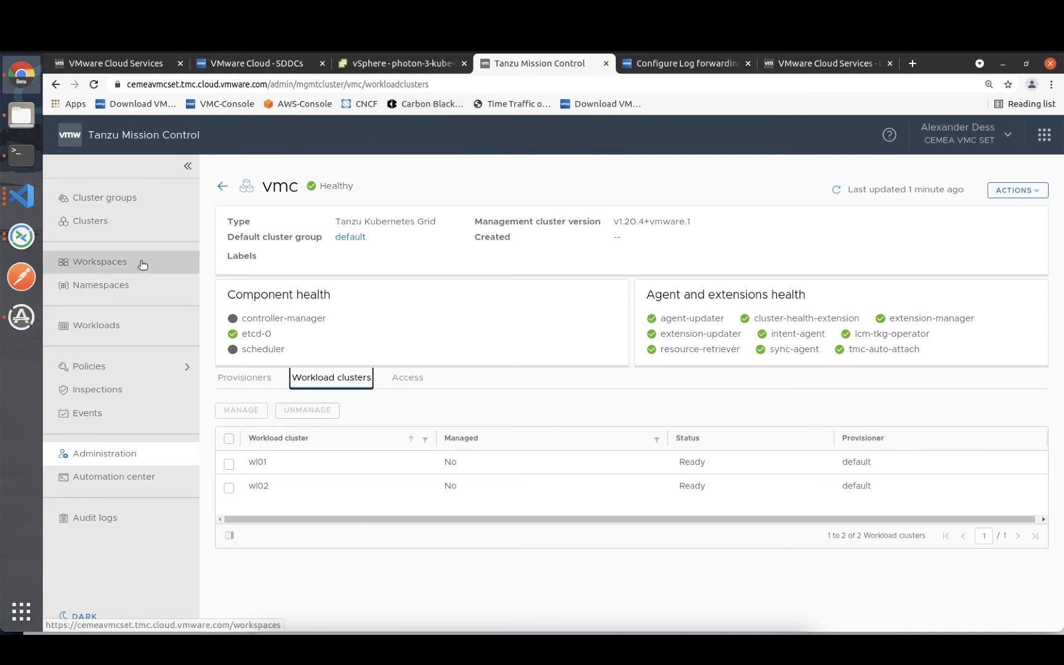
- Start creating a new cluster from the Clusters page, with vmc as its management cluster
left_click(133, 223)
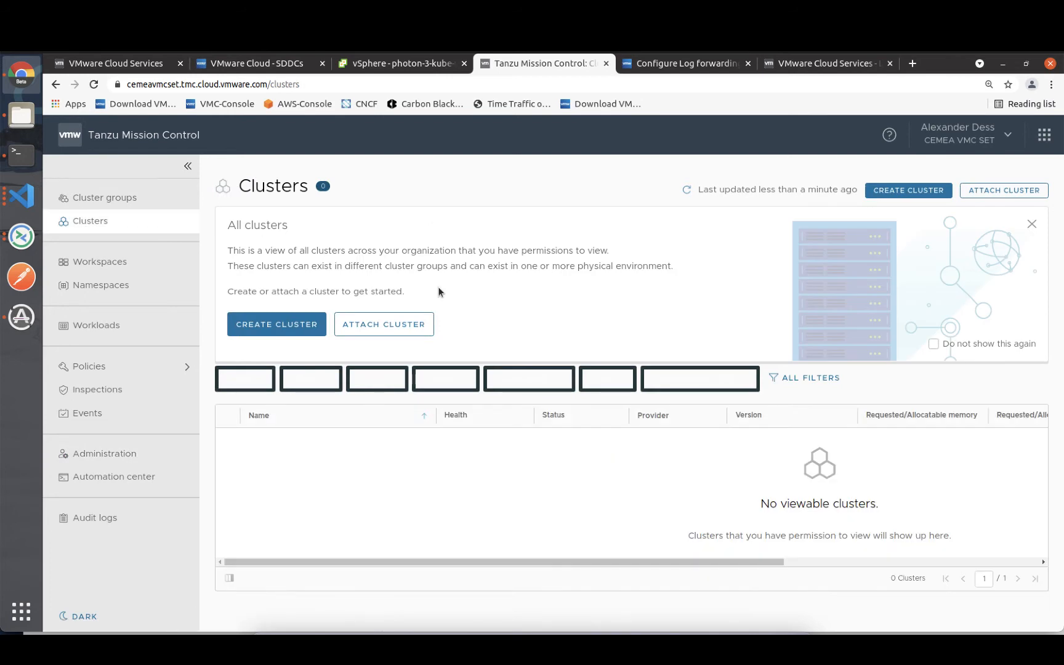
left_click(291, 328)
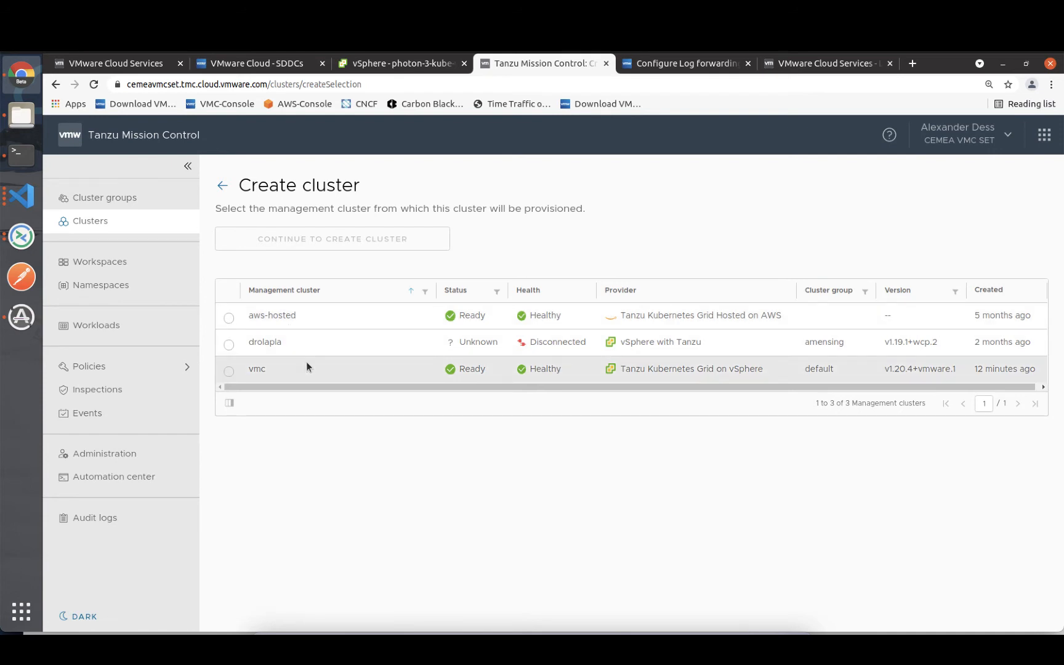
left_click(230, 372)
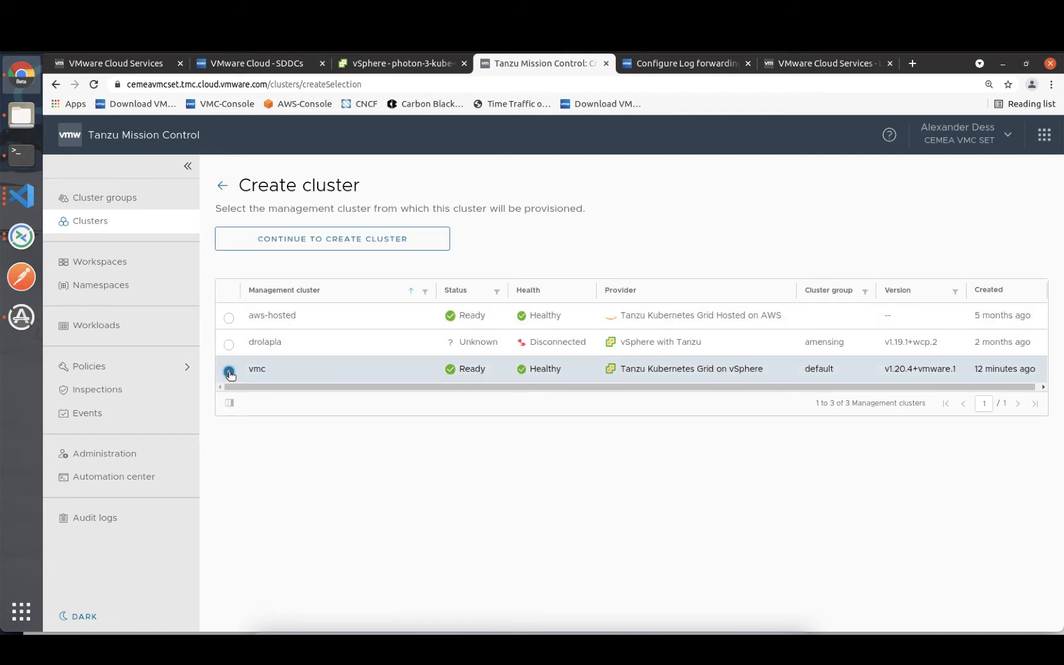
left_click(373, 242)
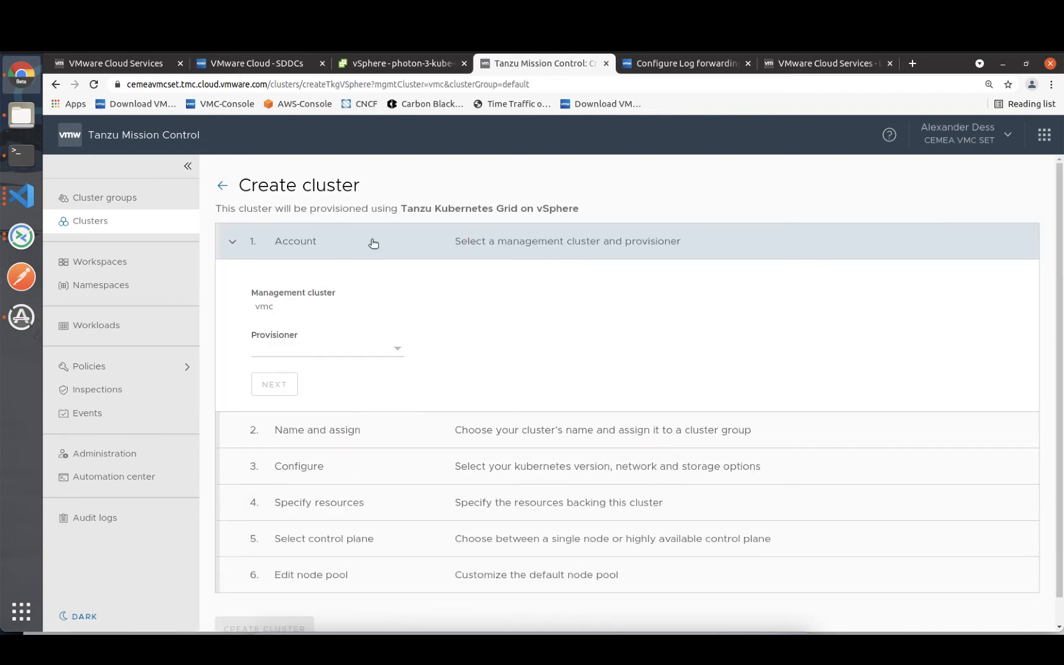
- Choose default as the provisioner and complete the Account section
left_click(391, 346)
left_click(350, 372)
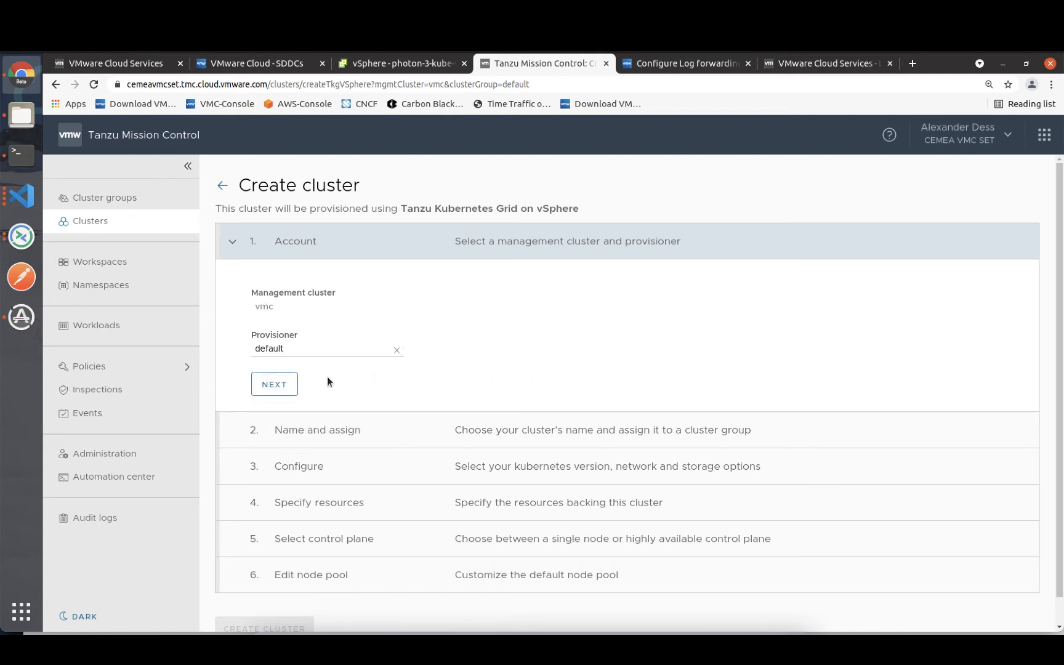
left_click(271, 381)
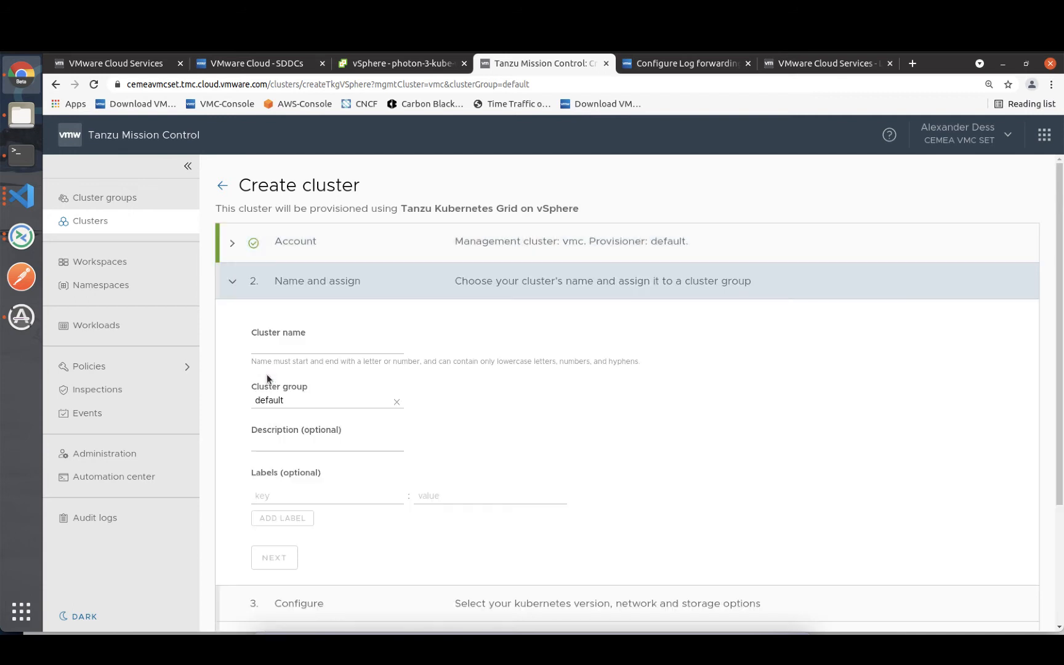
- Name the cluster adess-tmc, keep it in the default cluster group, and complete the Name and assign section
left_click(343, 349)
type("adess-tmc")
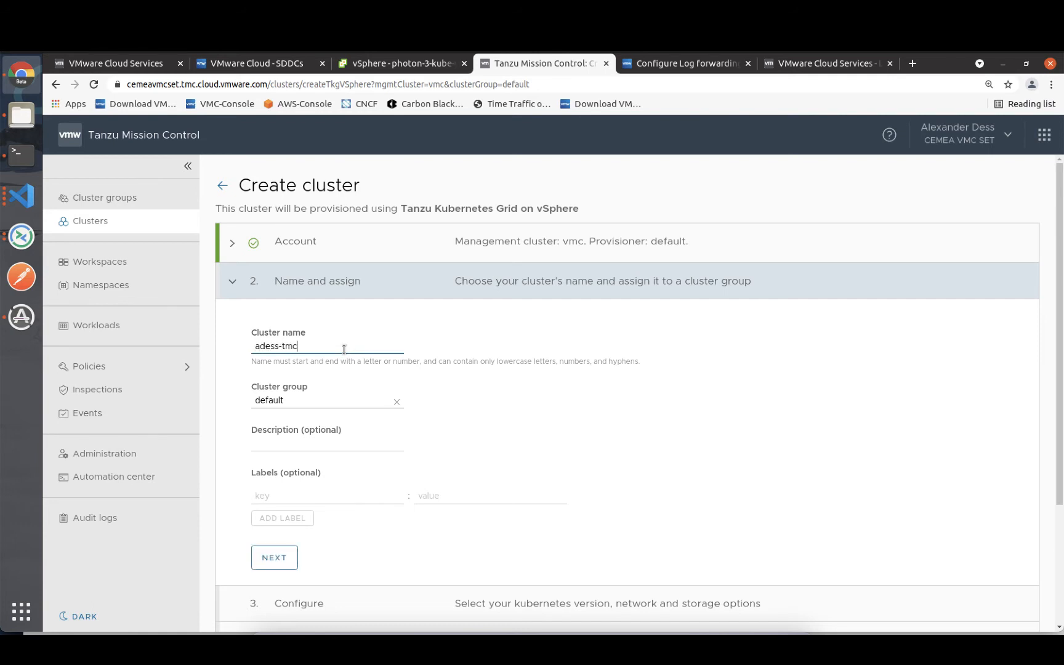
scroll(655, 369, "down", 3)
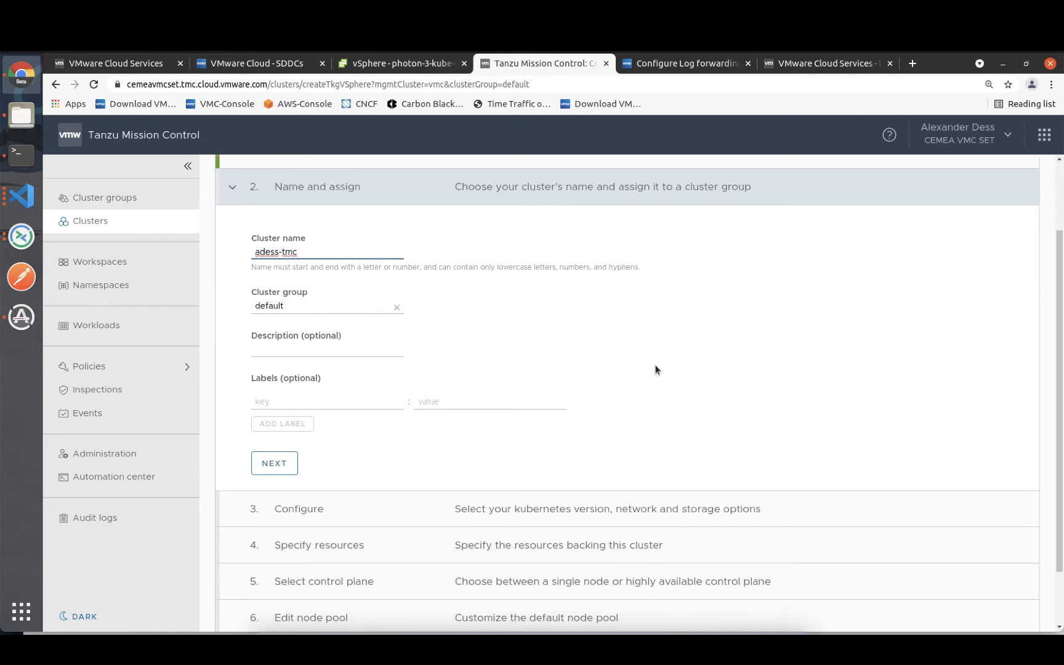
left_click(288, 467)
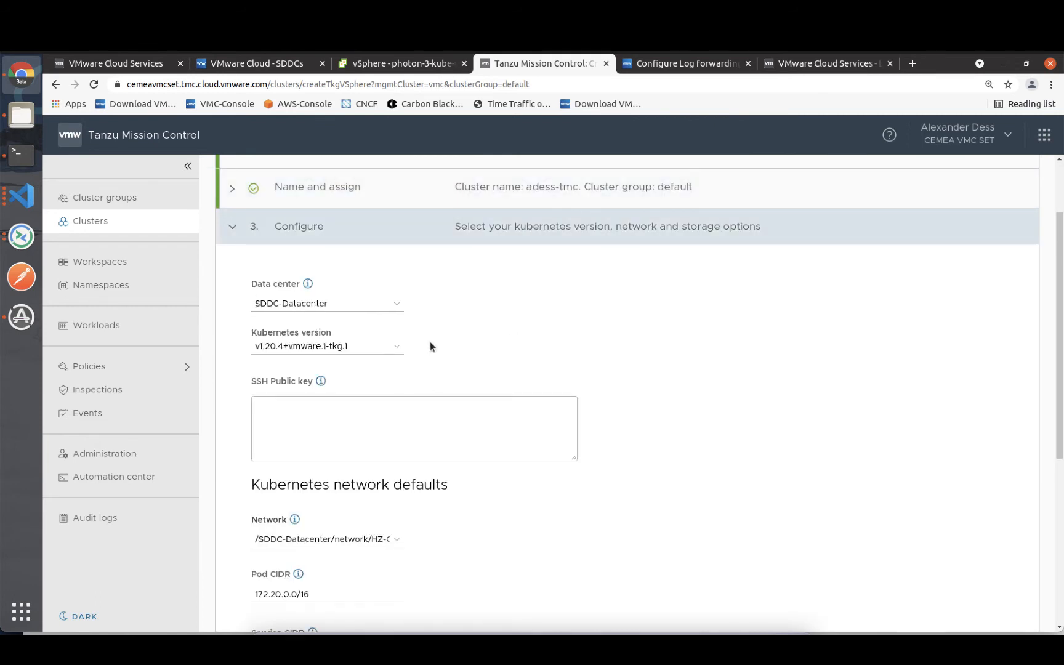
- Keep SDDC-Datacenter as the data center and set the Kubernetes version to v1.18.16+vmware.1-tkg.1
left_click(402, 304)
left_click(402, 302)
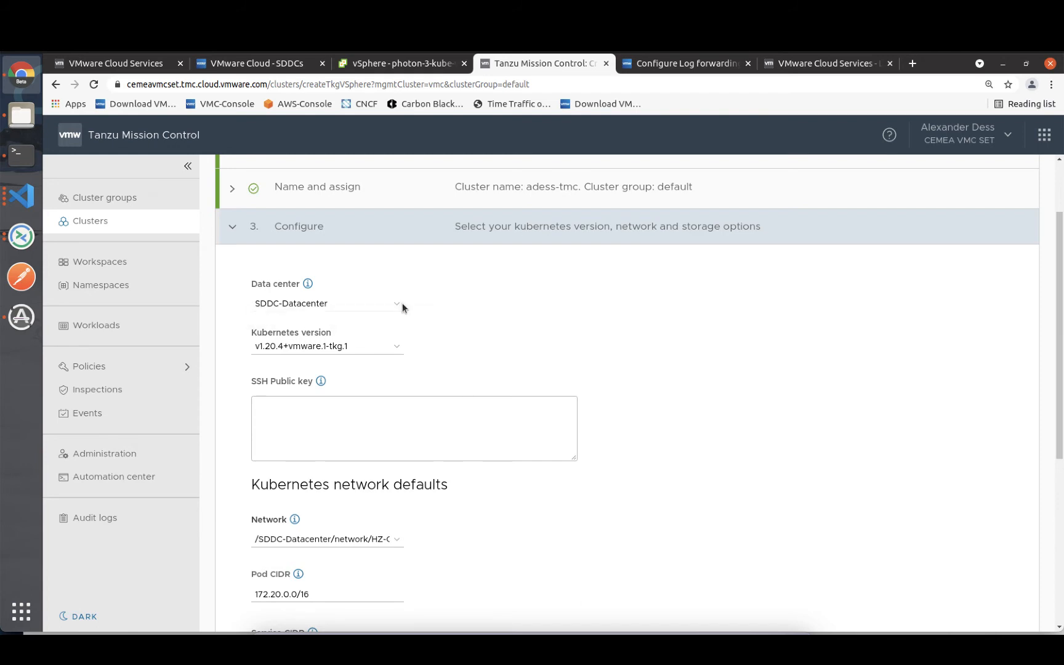
left_click(378, 343)
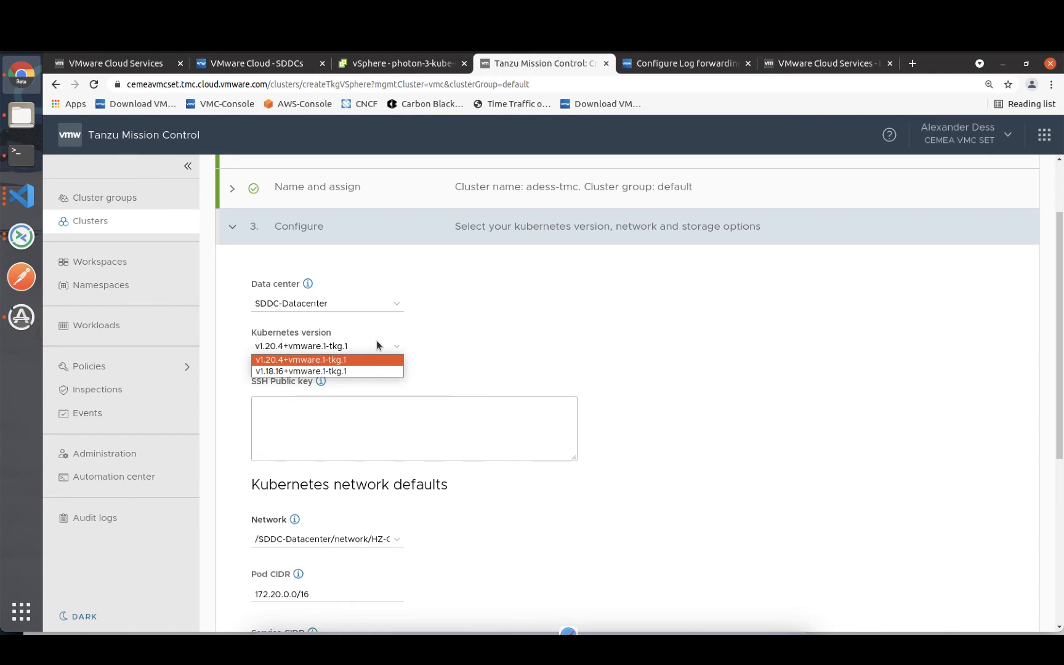
left_click(344, 371)
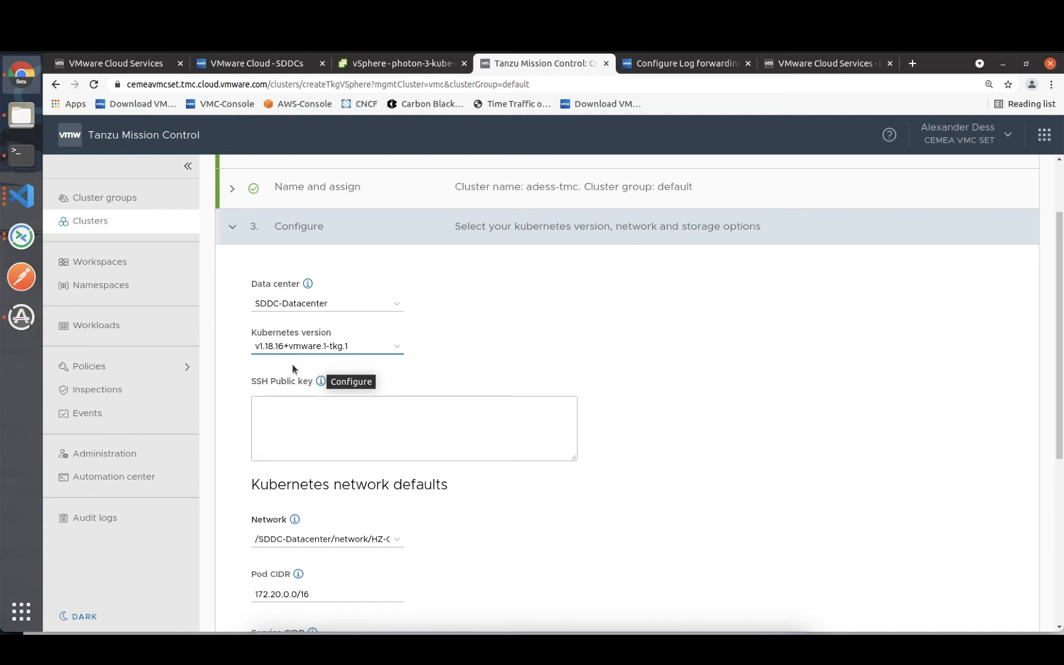
- Switch to the terminal and run "cat .ssh/id_rsa.pub" to print the SSH public key
left_click(23, 156)
type("c")
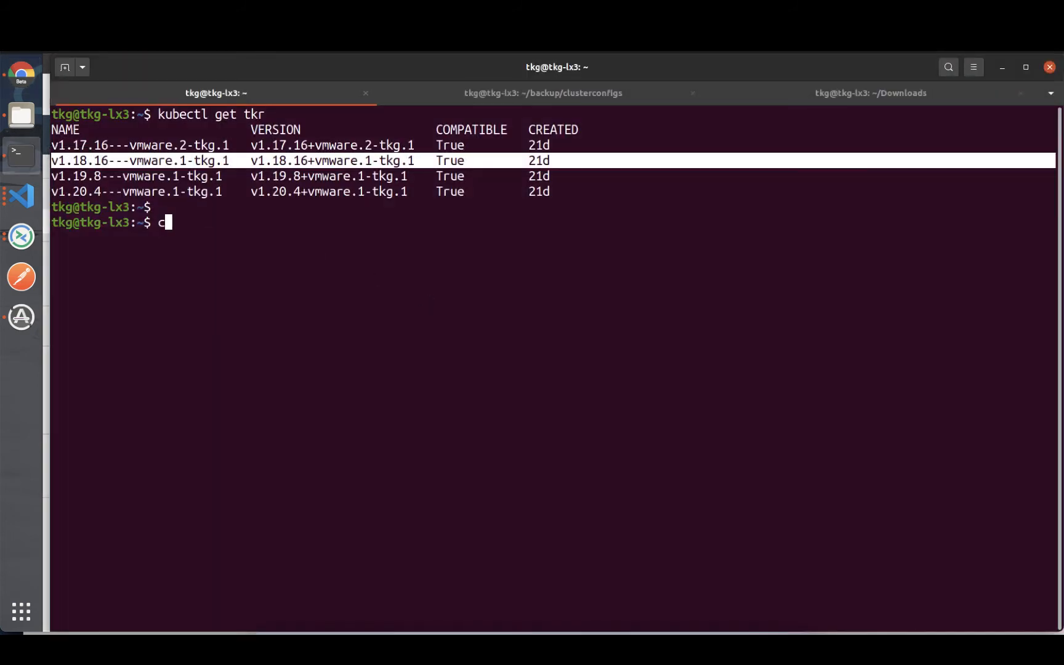
type("at .ssh/id")
key("Tab")
type(".")
key("Tab")
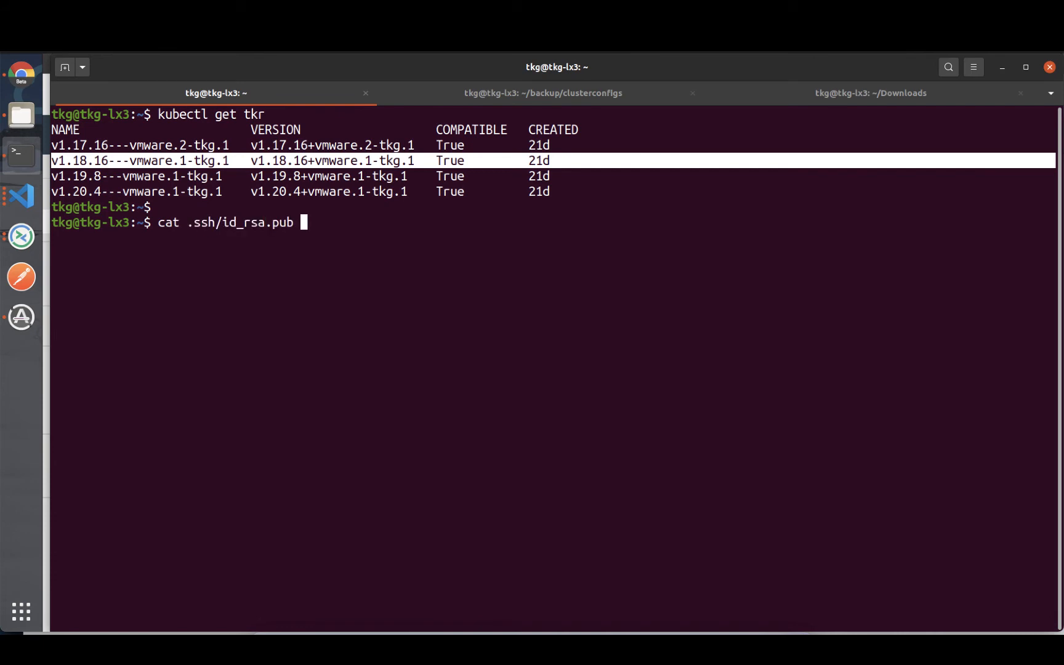
key("Return")
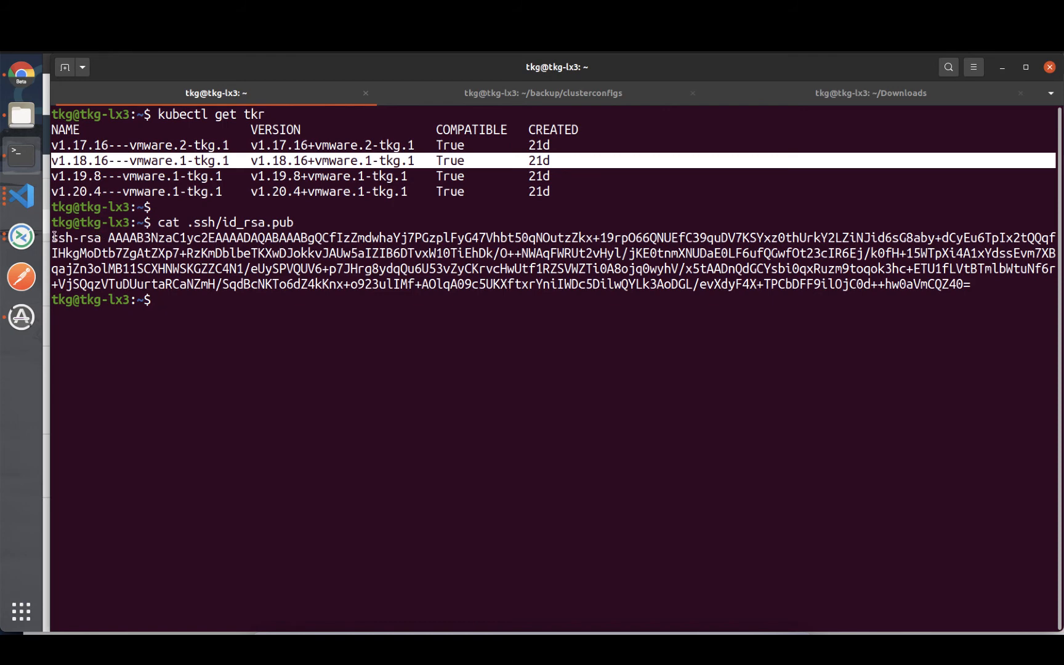
- Copy the whole SSH public key from the terminal output and paste it into the cluster's SSH Public key field in Chrome
left_click_drag(54, 237, 971, 285)
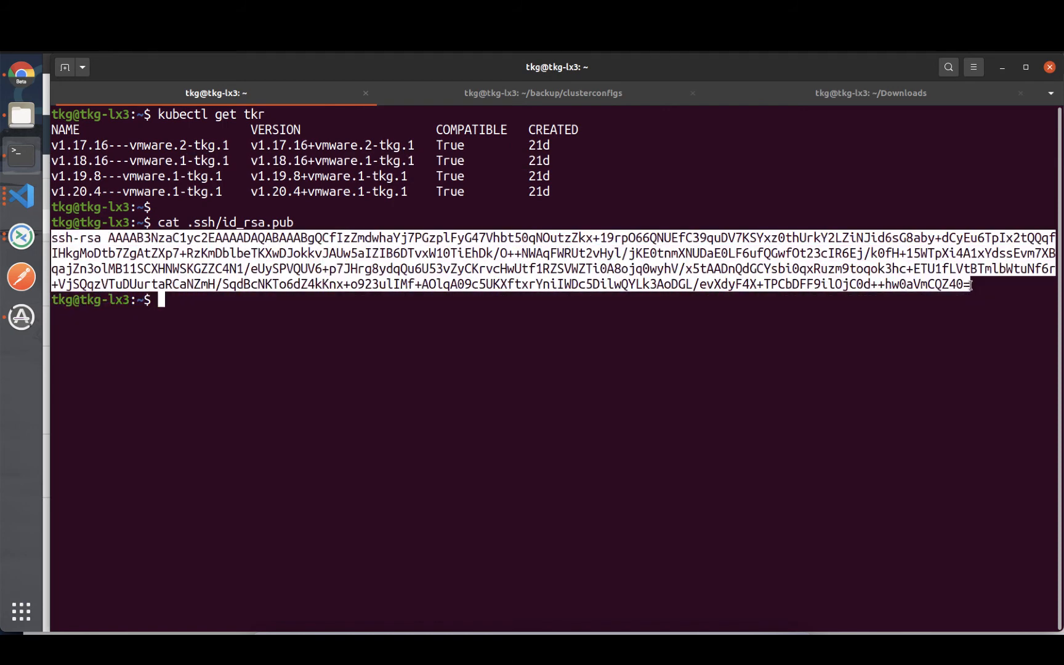
right_click(943, 277)
left_click(961, 287)
left_click(22, 73)
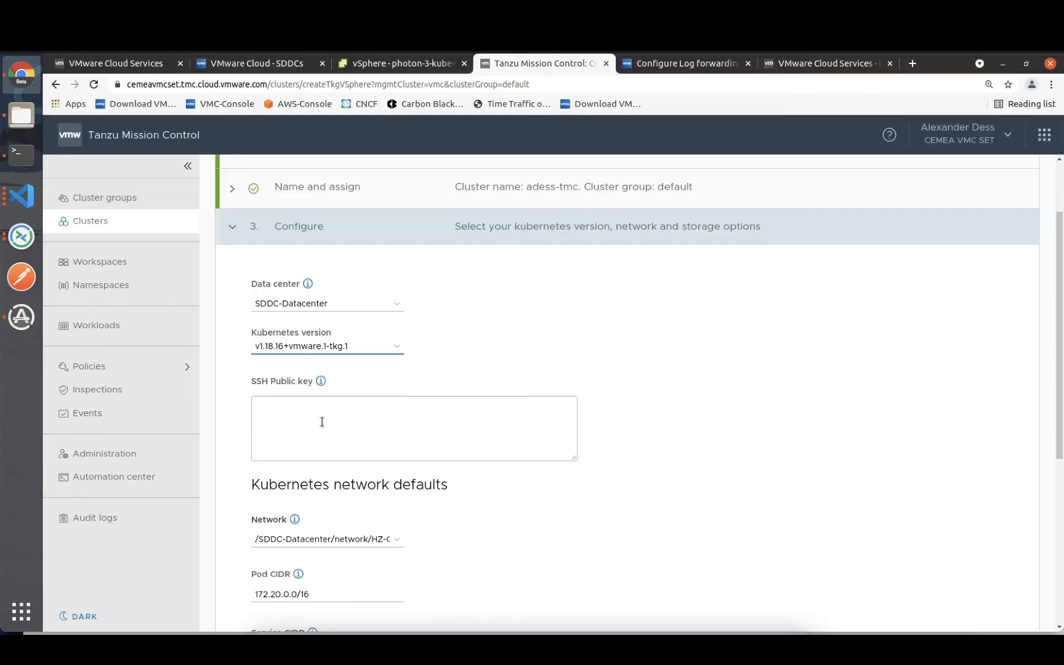
left_click(322, 422)
key("ctrl+v")
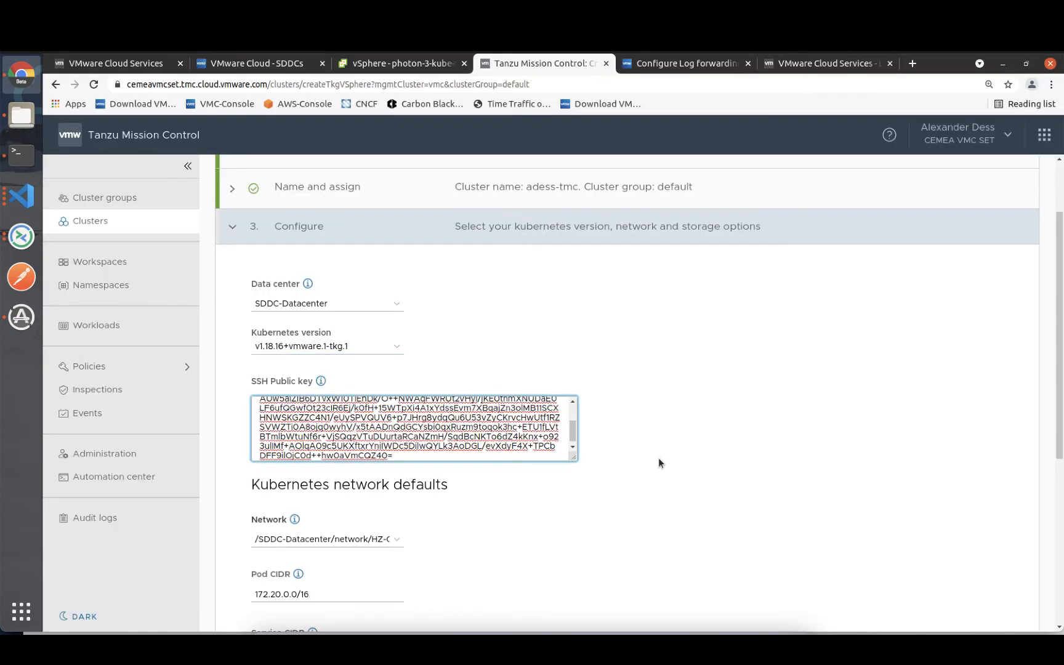
left_click(658, 459)
- Set the Kubernetes network to the SDDC-Datacenter network whose name starts with "tkg-", keep the default CIDRs, and complete the Configure section
scroll(658, 459, "down", 3)
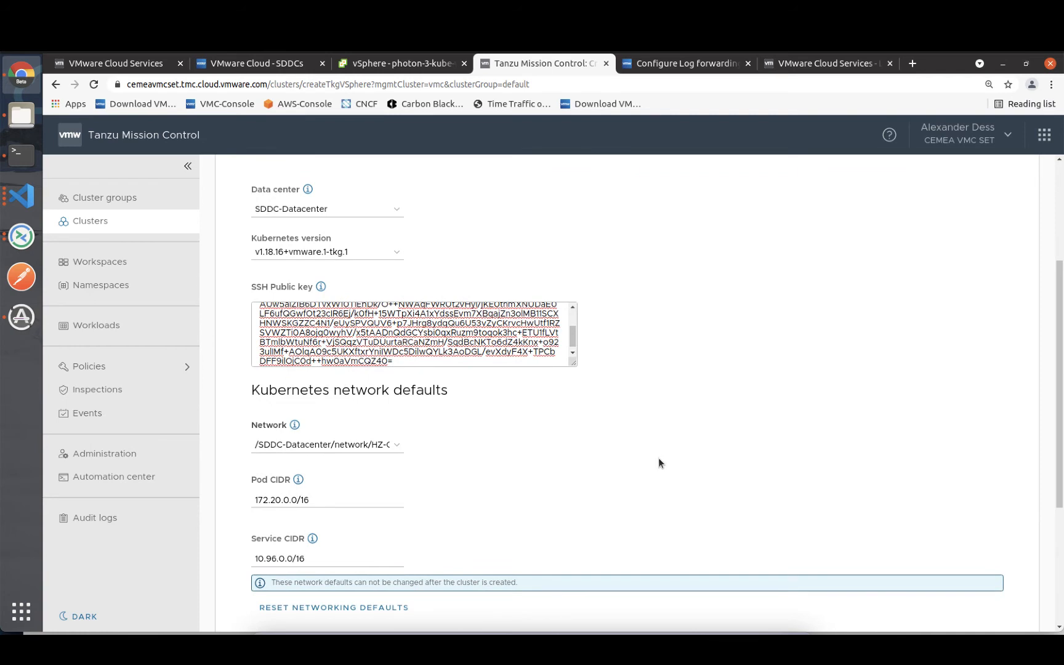
scroll(659, 458, "down", 2)
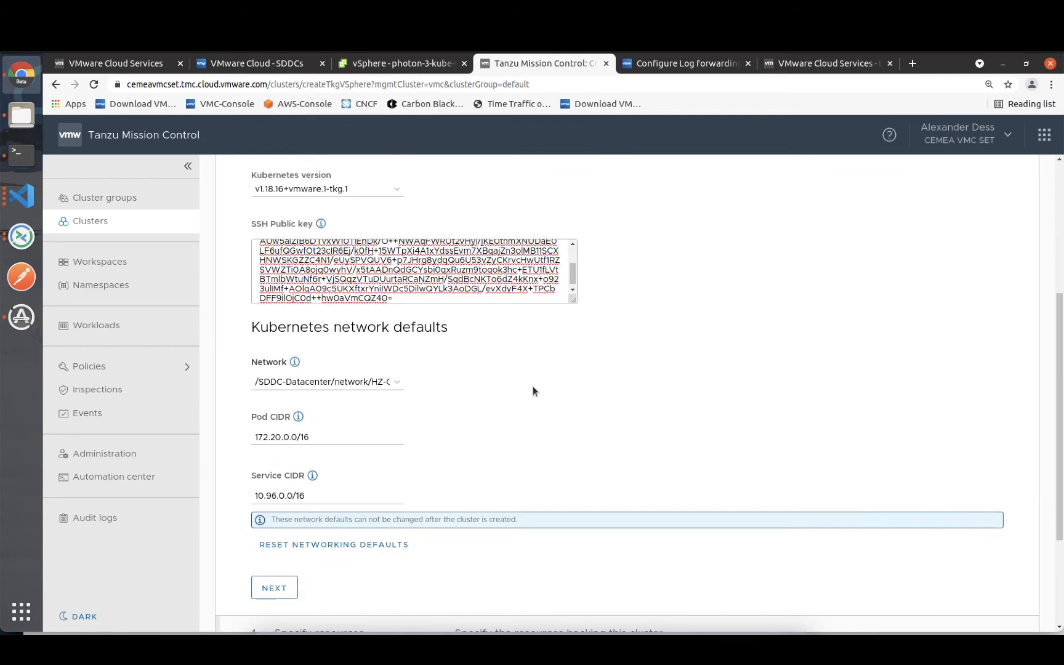
left_click(297, 362)
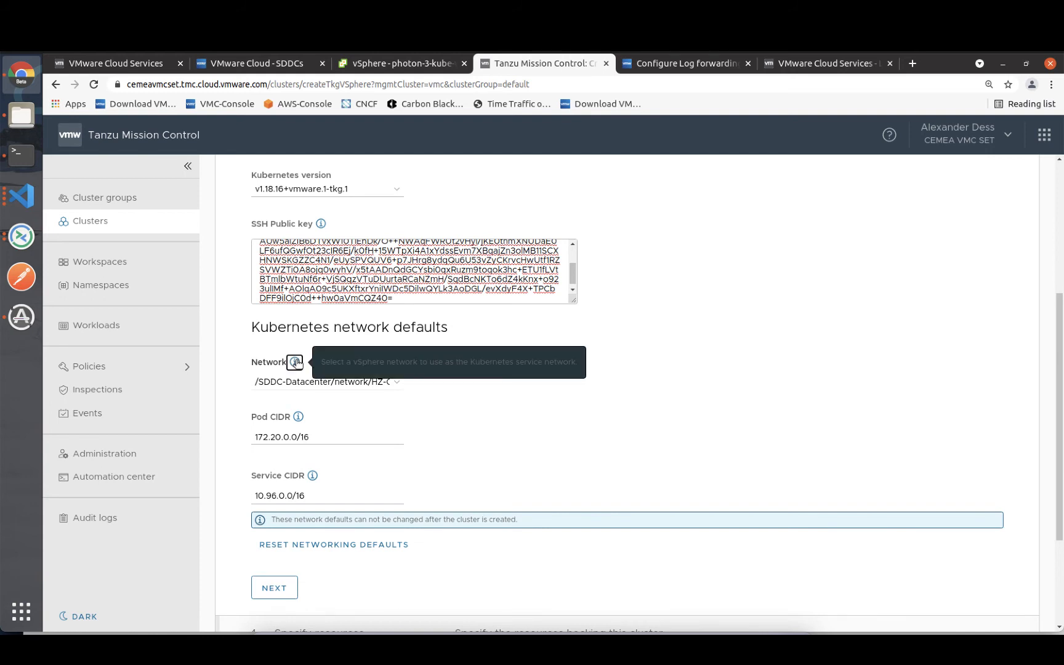
left_click(296, 385)
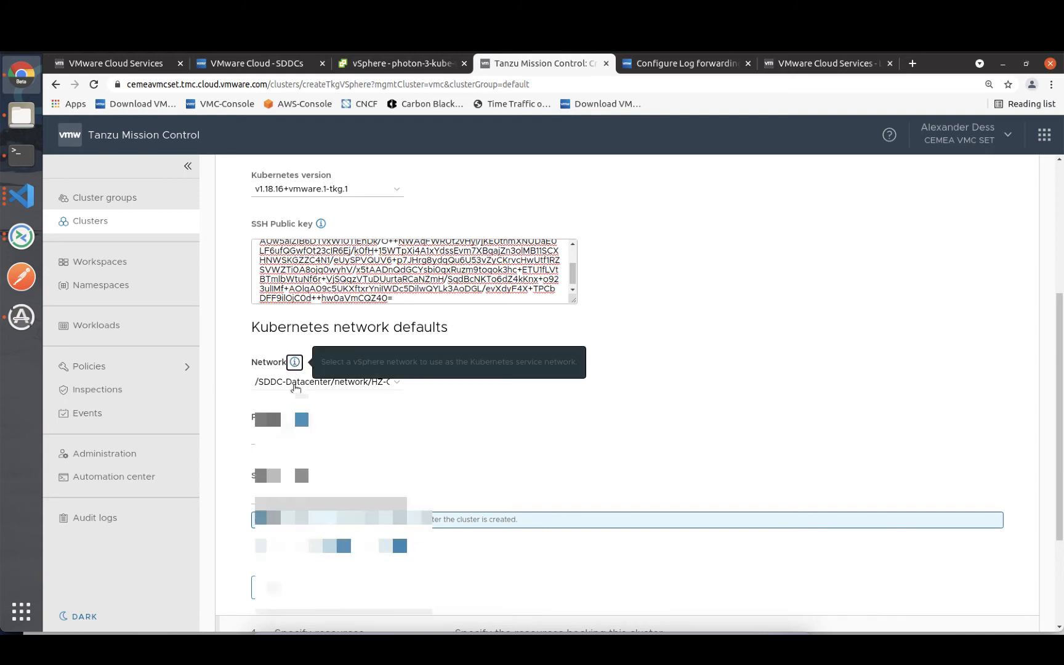
scroll(506, 490, "down", 1)
scroll(507, 490, "down", 3)
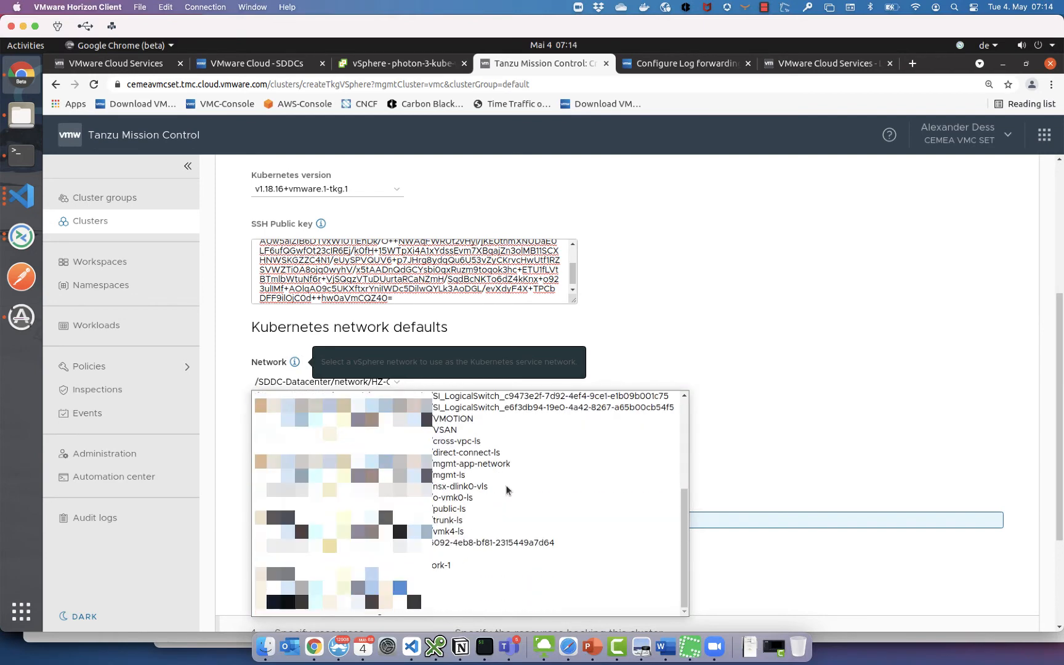
left_click(432, 577)
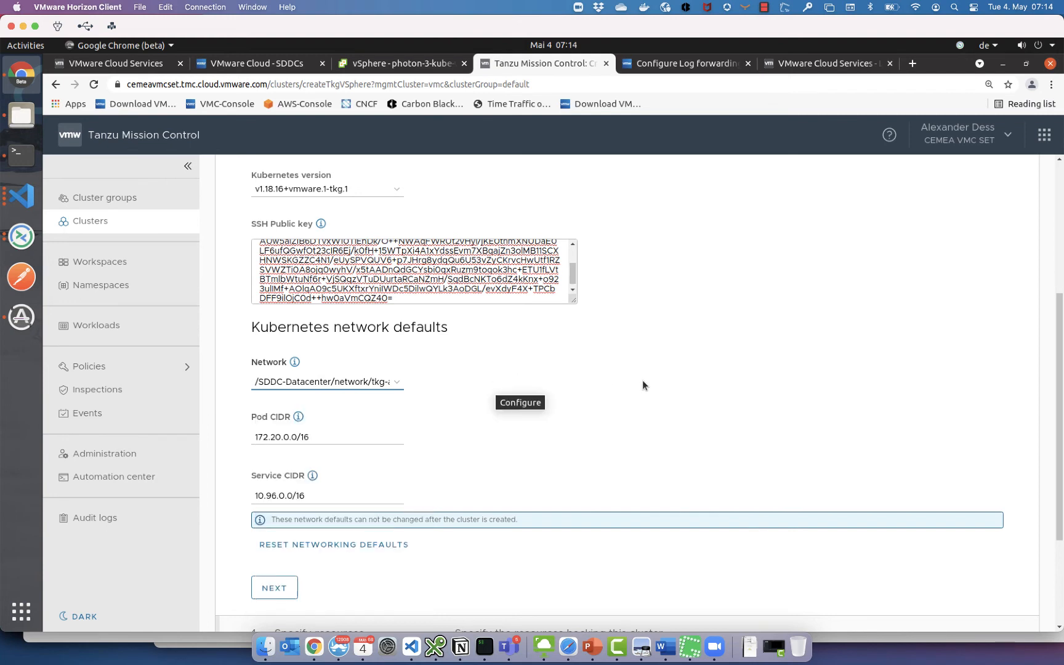
scroll(649, 385, "down", 1)
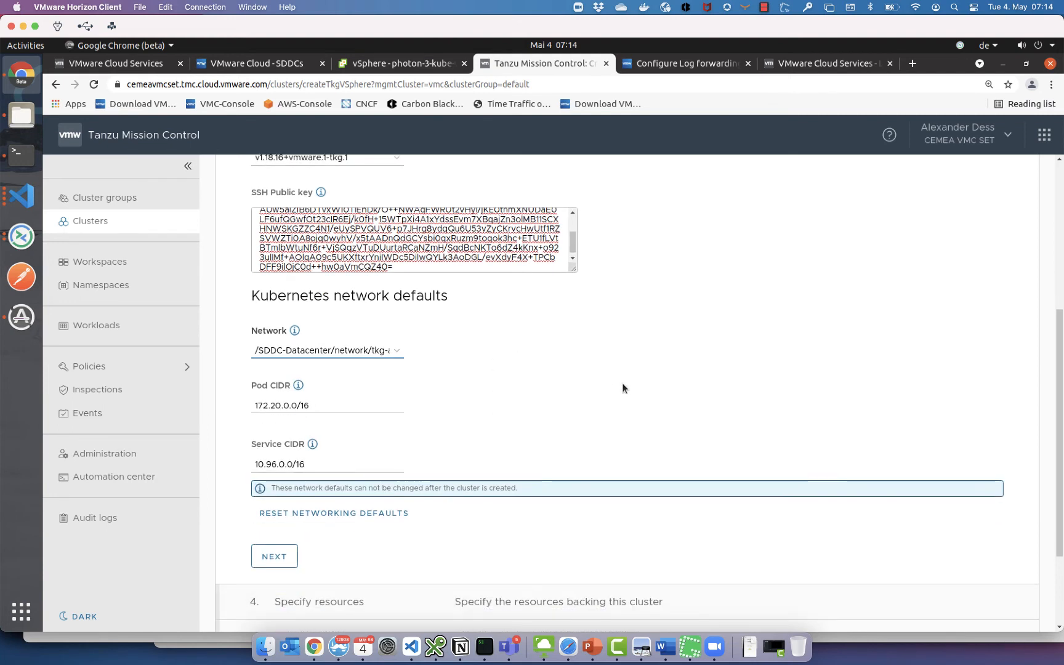
left_click(275, 558)
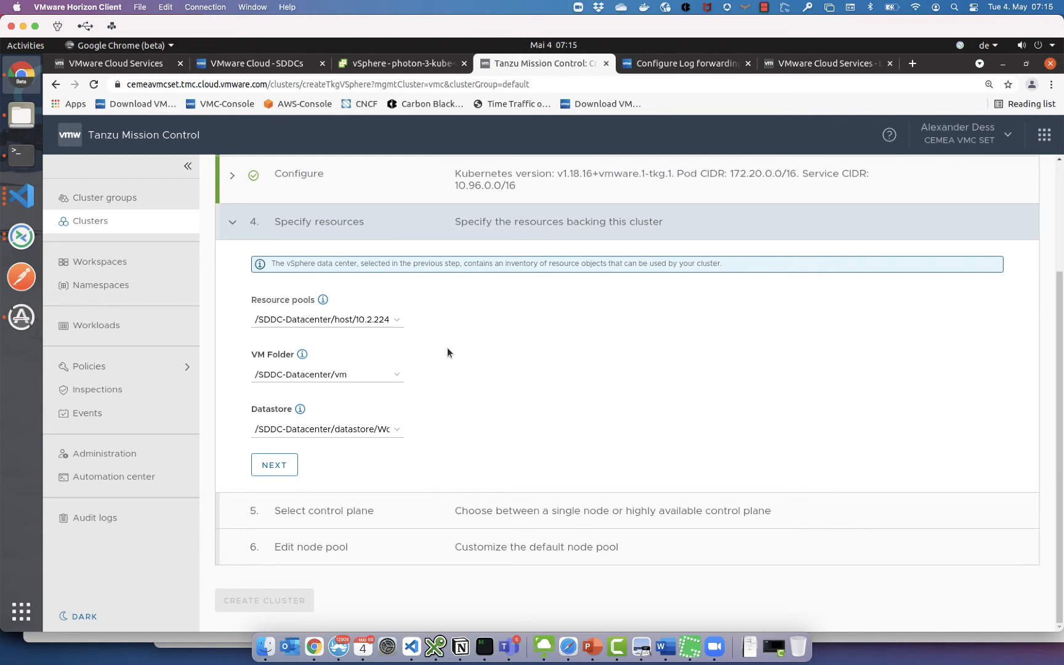
- Set the resource pool to Cluster-1/Resources/Compute-ResourcePool/tkg, choose the personal tkg VM folder and WorkloadDatastore, and complete the Specify resources section
left_click(387, 322)
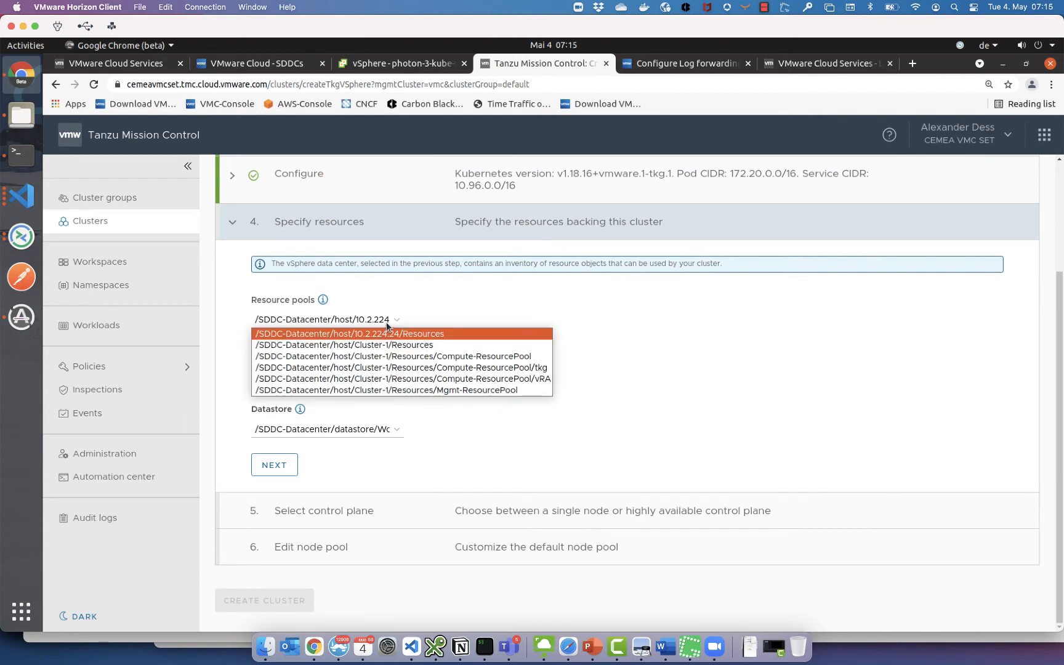
left_click(535, 368)
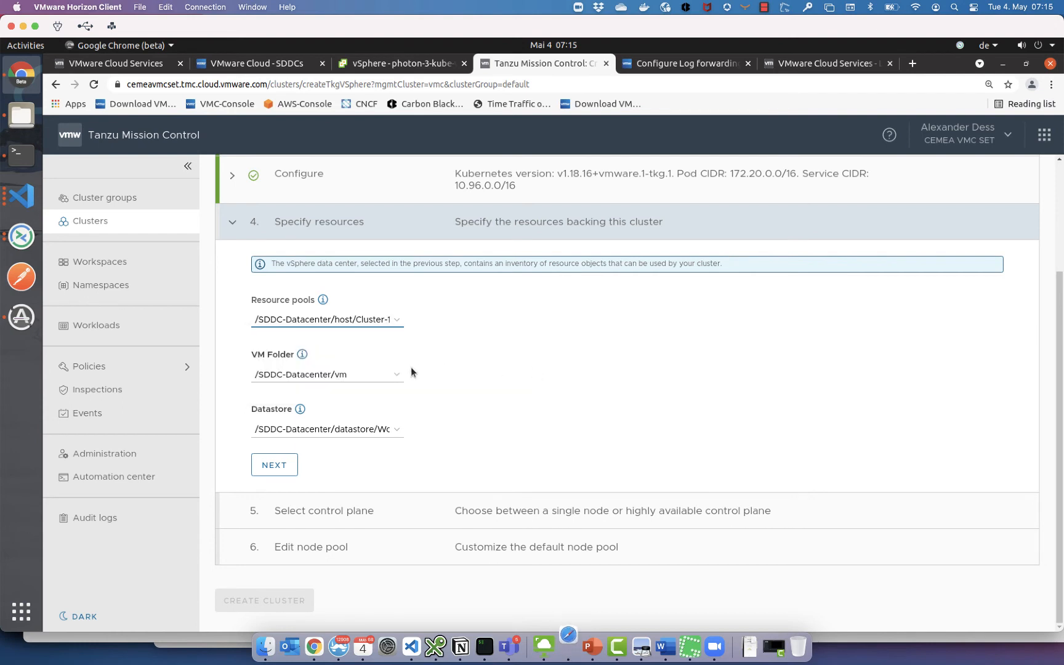
left_click(386, 374)
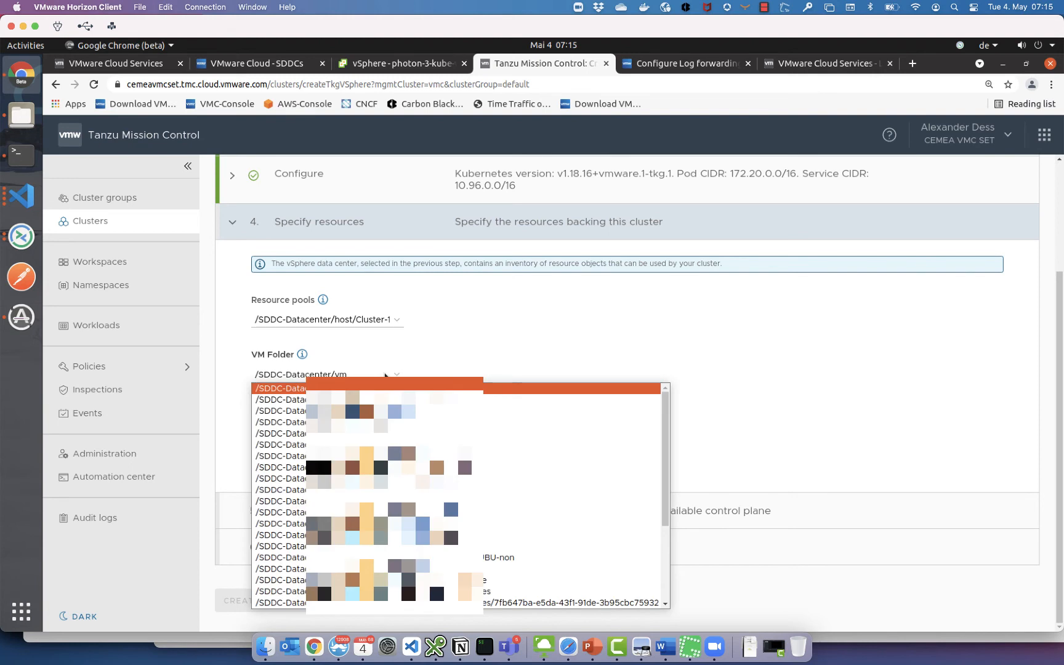
scroll(570, 520, "down", 4)
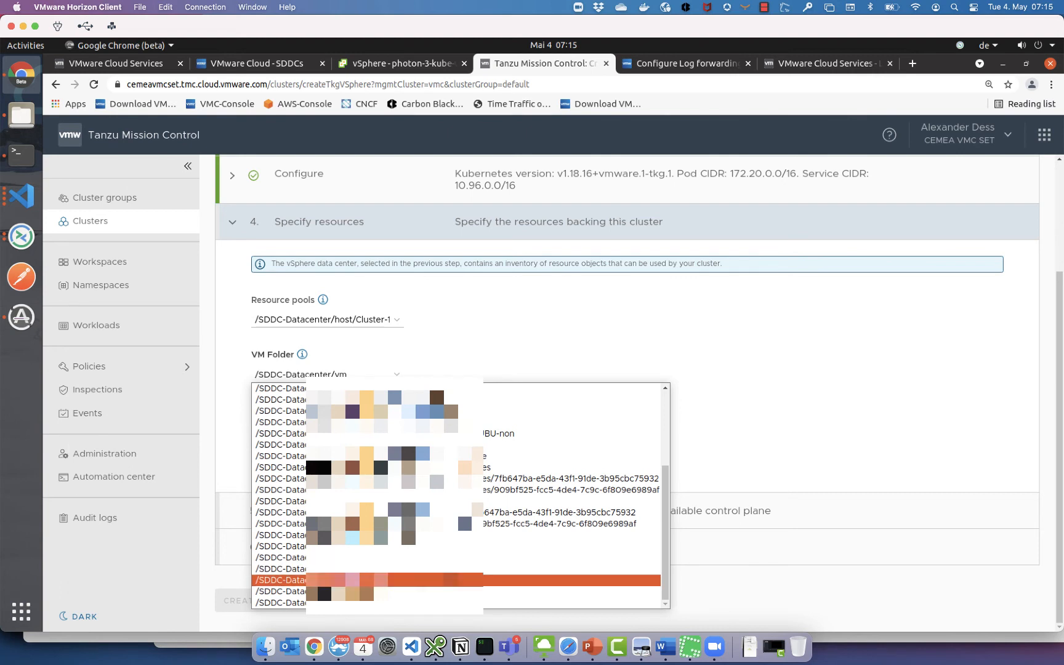
left_click(445, 572)
left_click(383, 429)
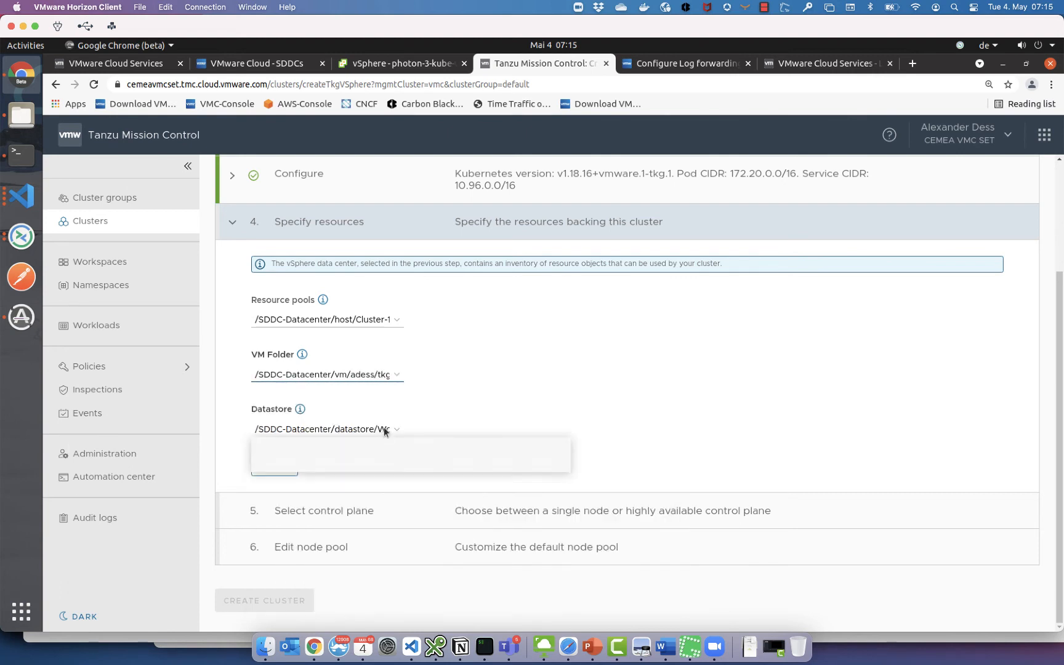
left_click(433, 441)
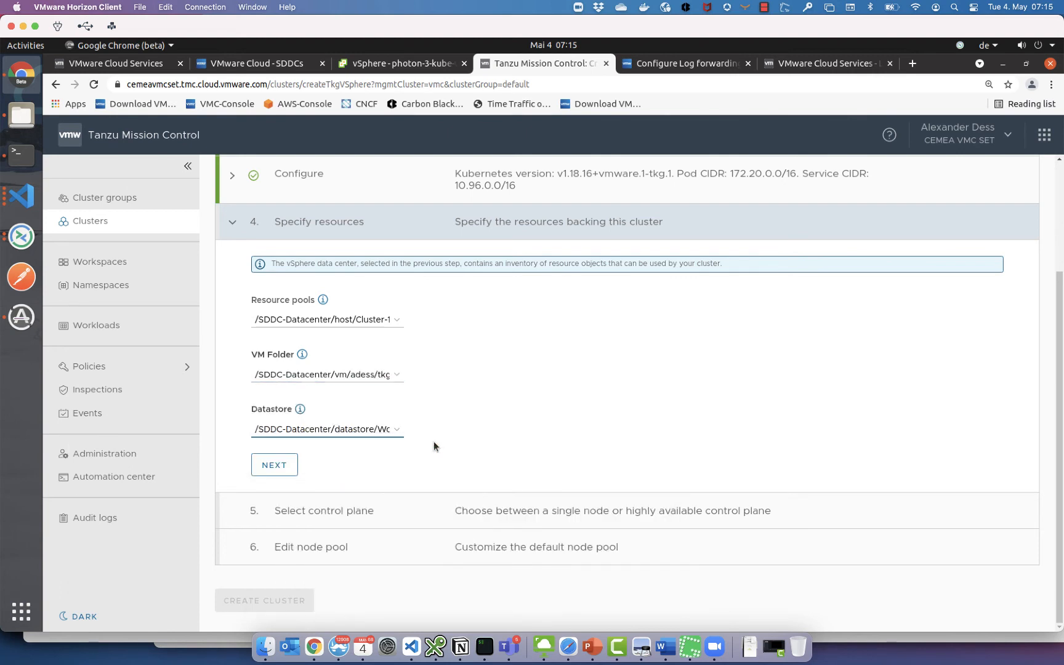
left_click(274, 466)
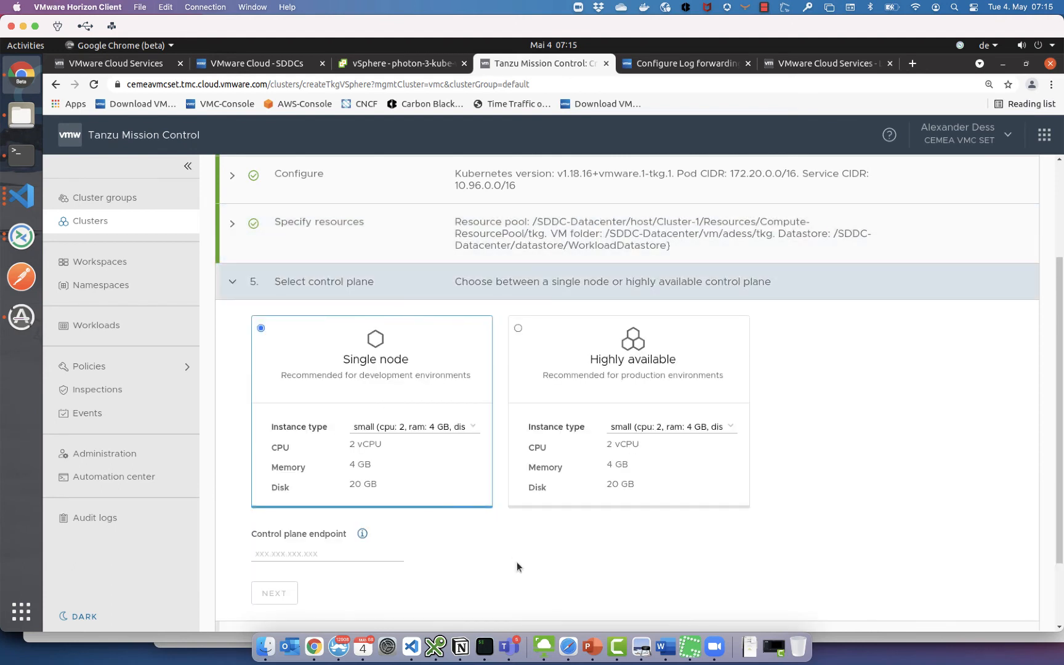
- Set the control plane endpoint to 192.168.180.15, keep the small single-node control plane and default node pool, and create the cluster
scroll(516, 563, "down", 3)
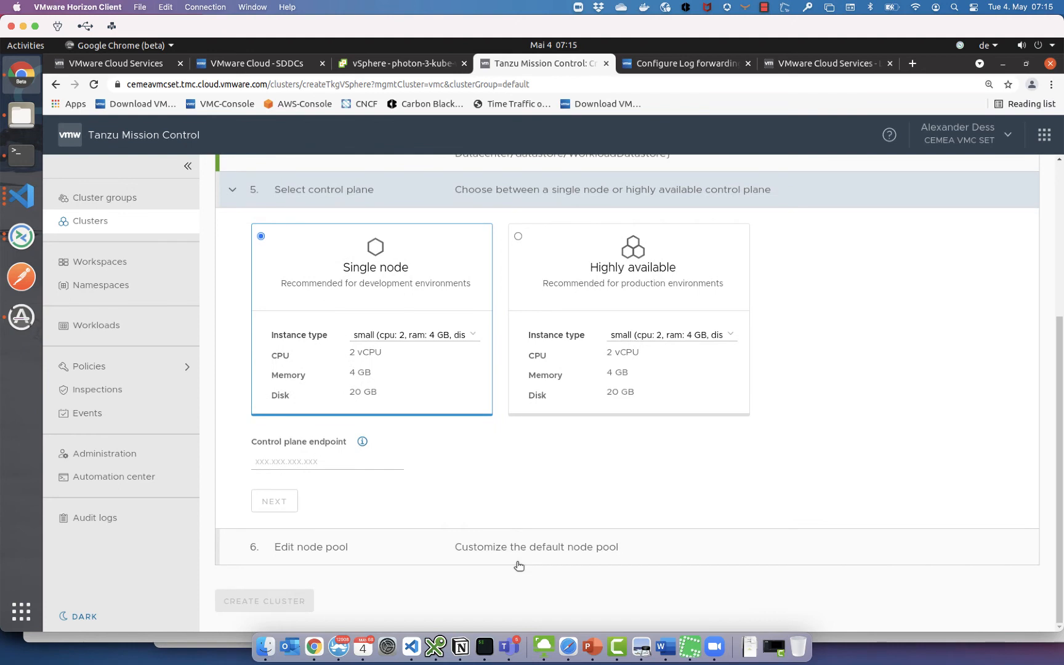
left_click(376, 459)
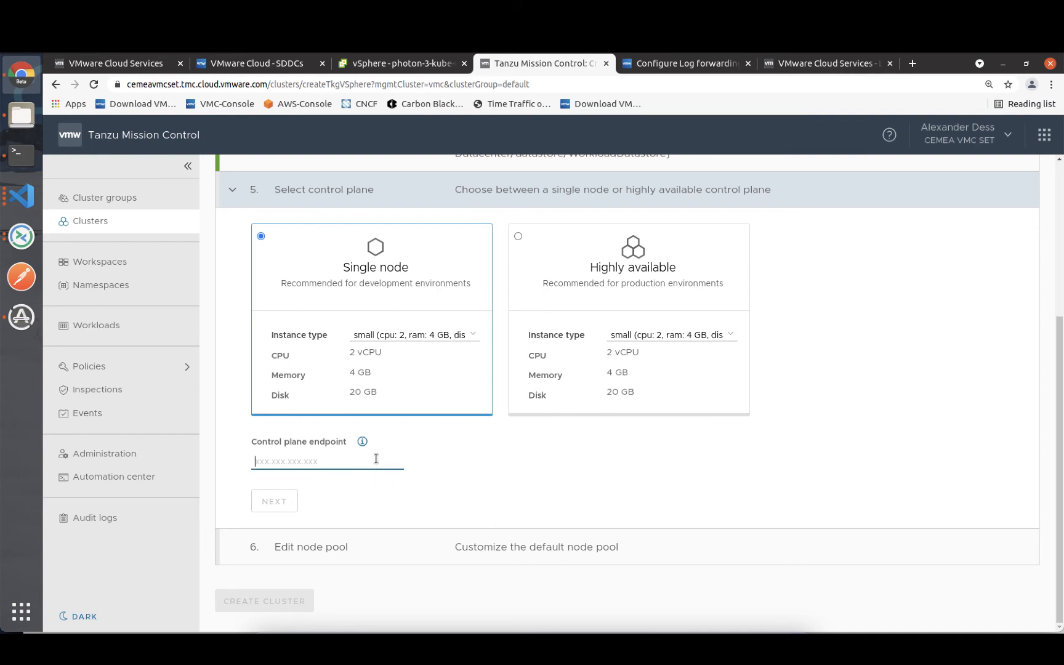
type("192.168.180.15")
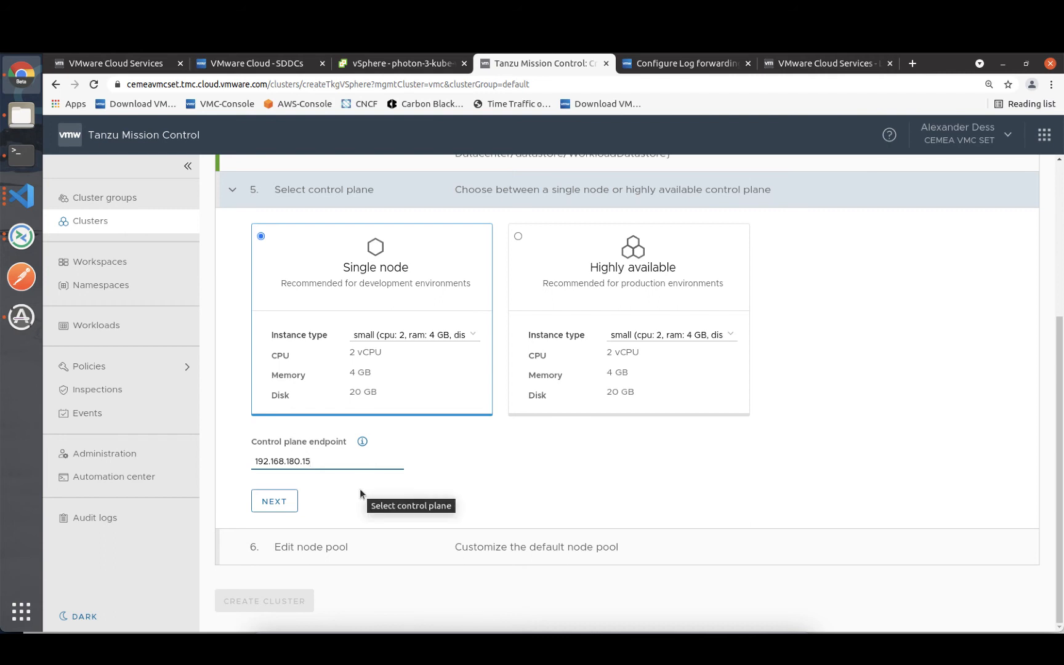
left_click(283, 506)
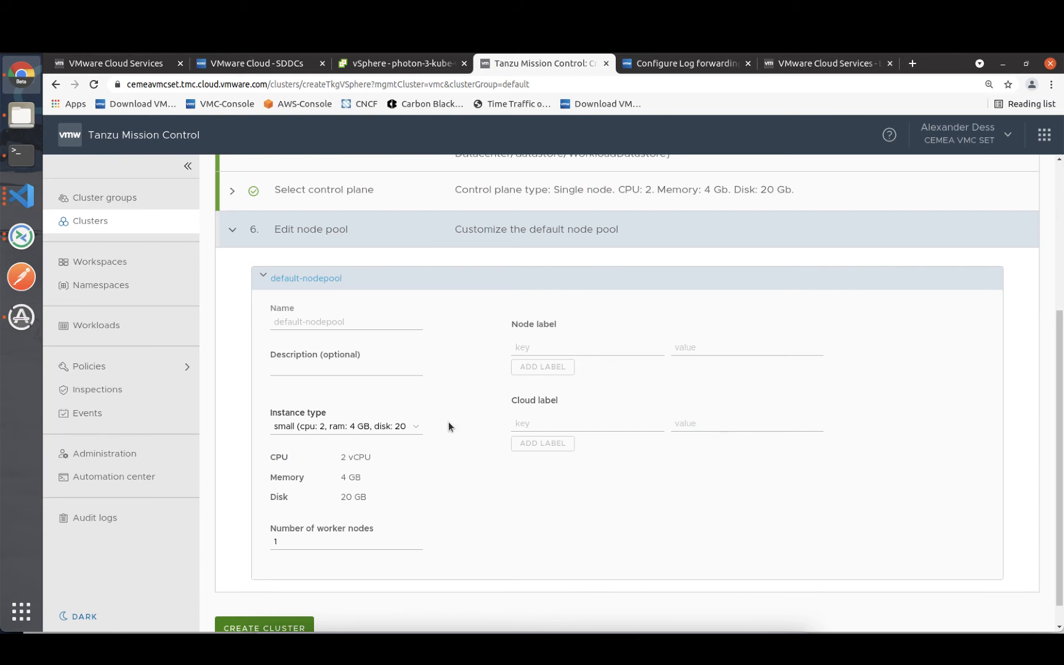
scroll(451, 479, "down", 1)
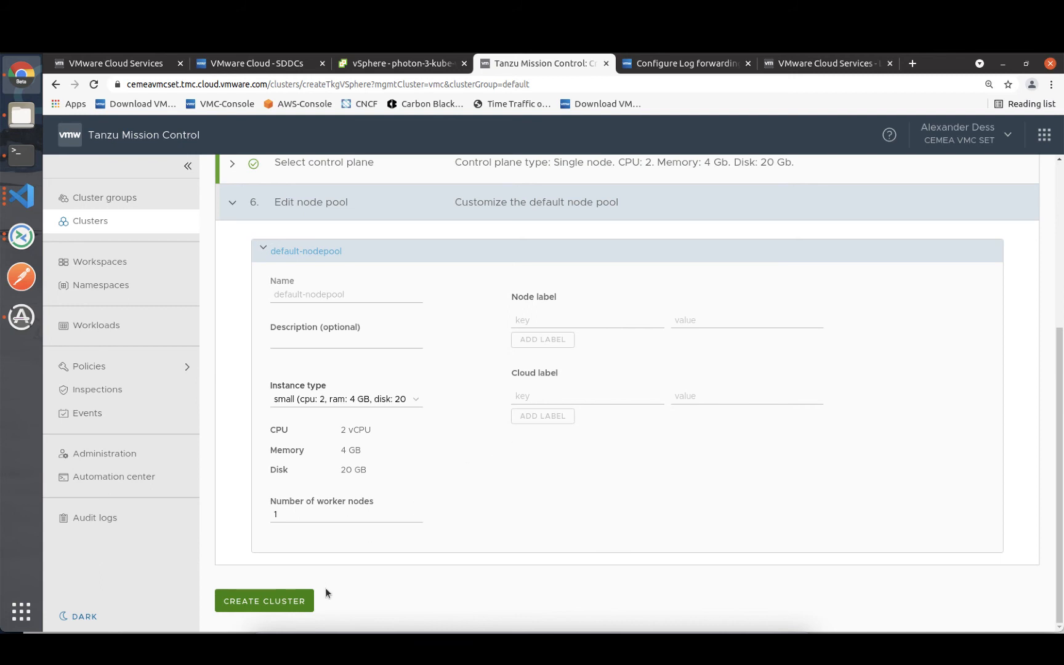
left_click(283, 603)
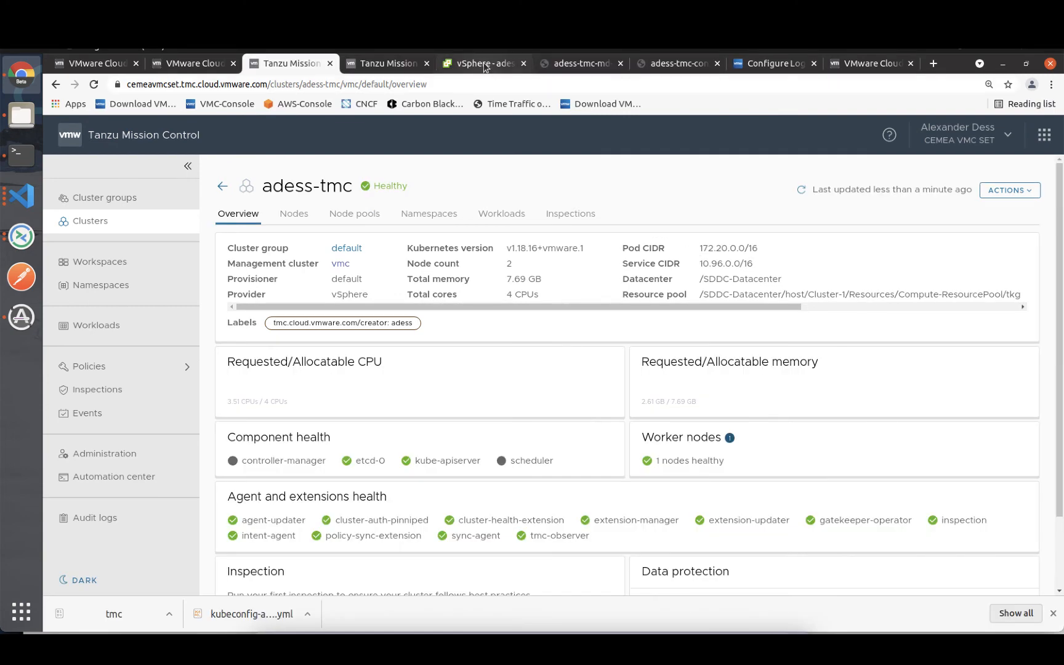
- Check the new cluster's control plane and worker VMs in the vSphere Client's tkg resource pool, and return to Tanzu Mission Control
left_click_drag(483, 62, 413, 61)
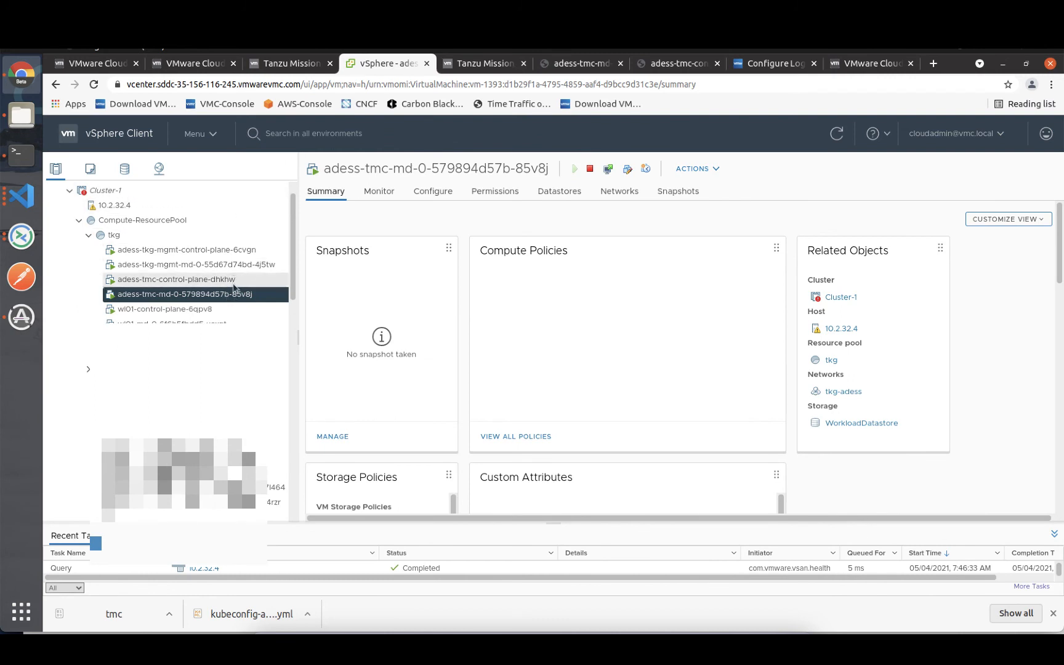
left_click(283, 63)
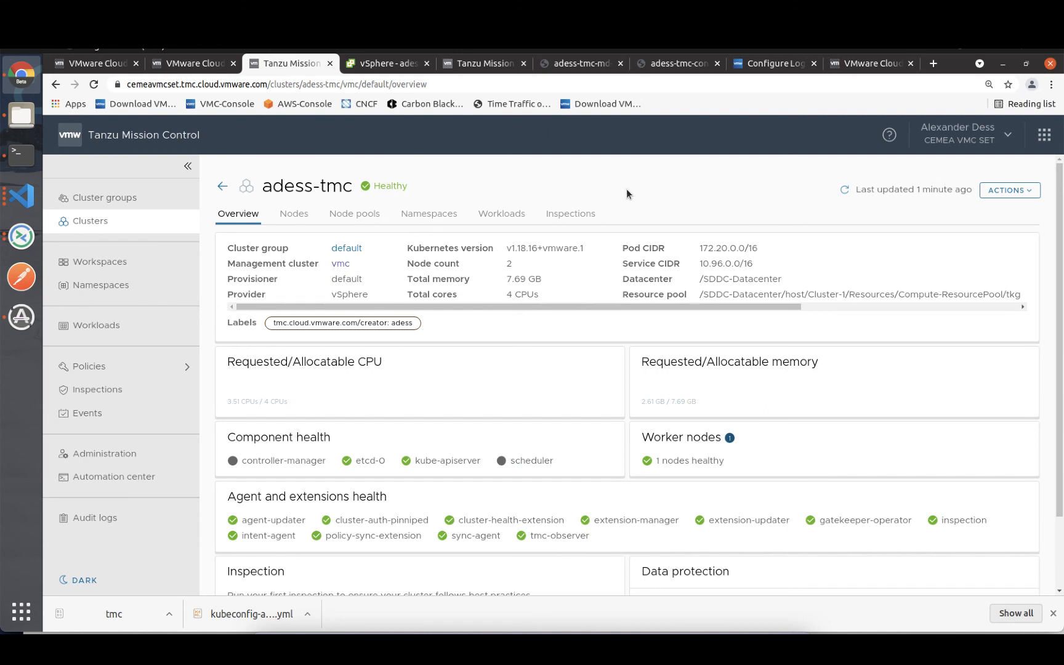
- Open the access information for the new cluster, download its kubeconfig file, and review the full sample kubectl command
left_click(1014, 190)
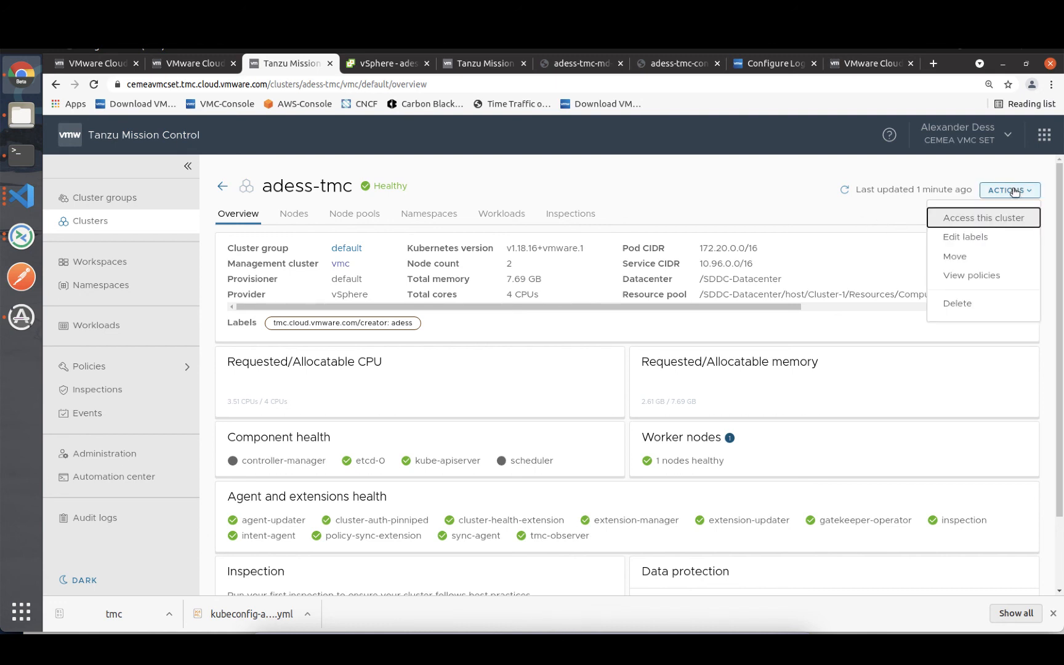
left_click(1002, 220)
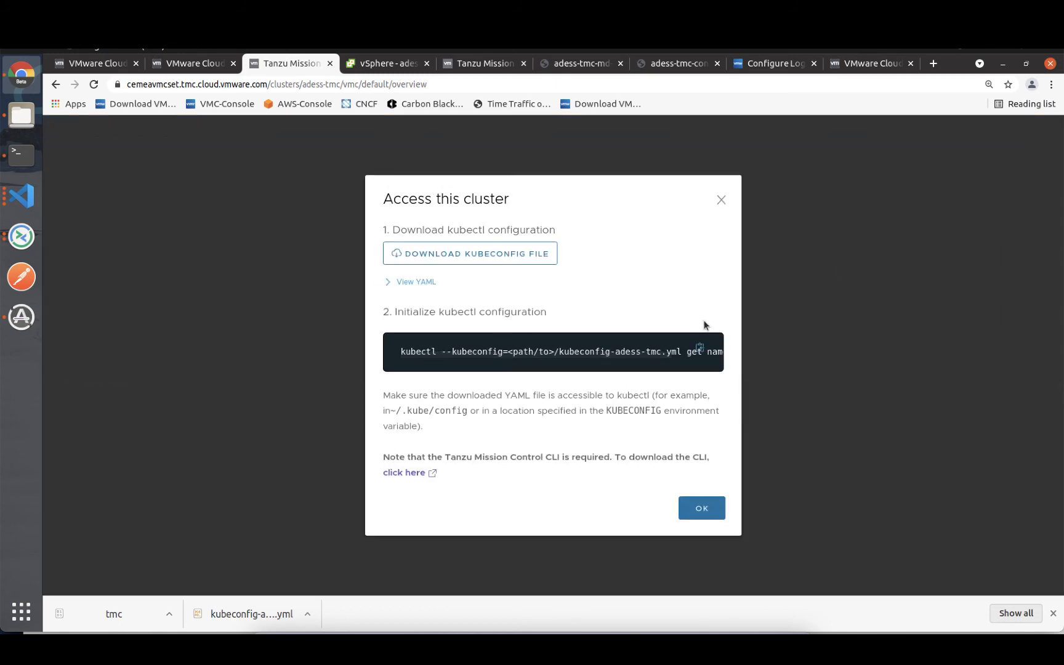
left_click(486, 260)
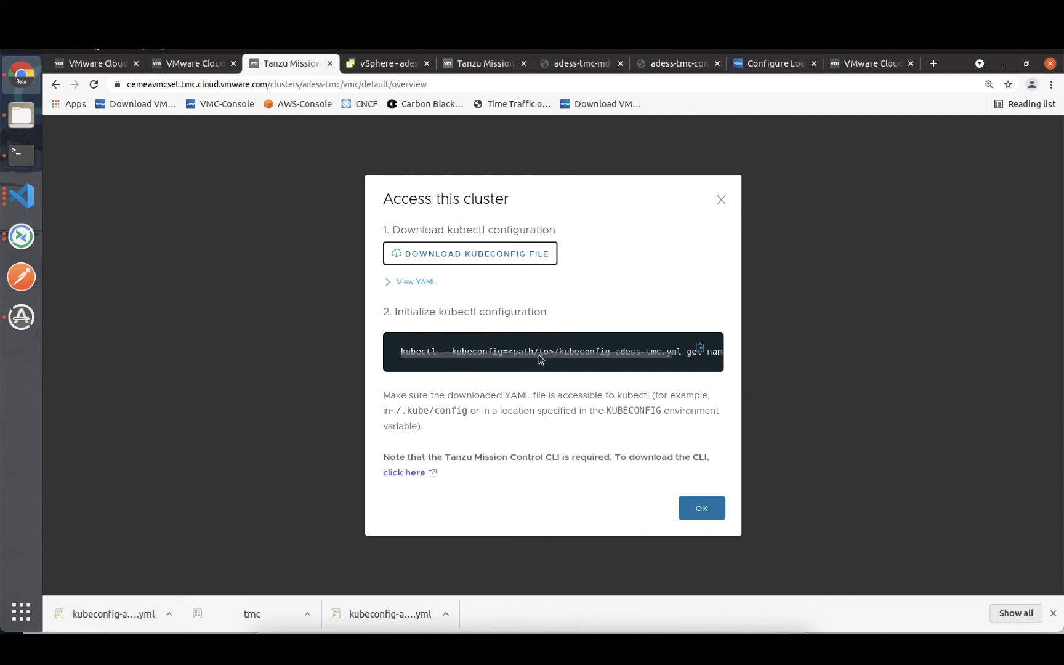
scroll(539, 359, "right", 5)
scroll(546, 359, "left", 1)
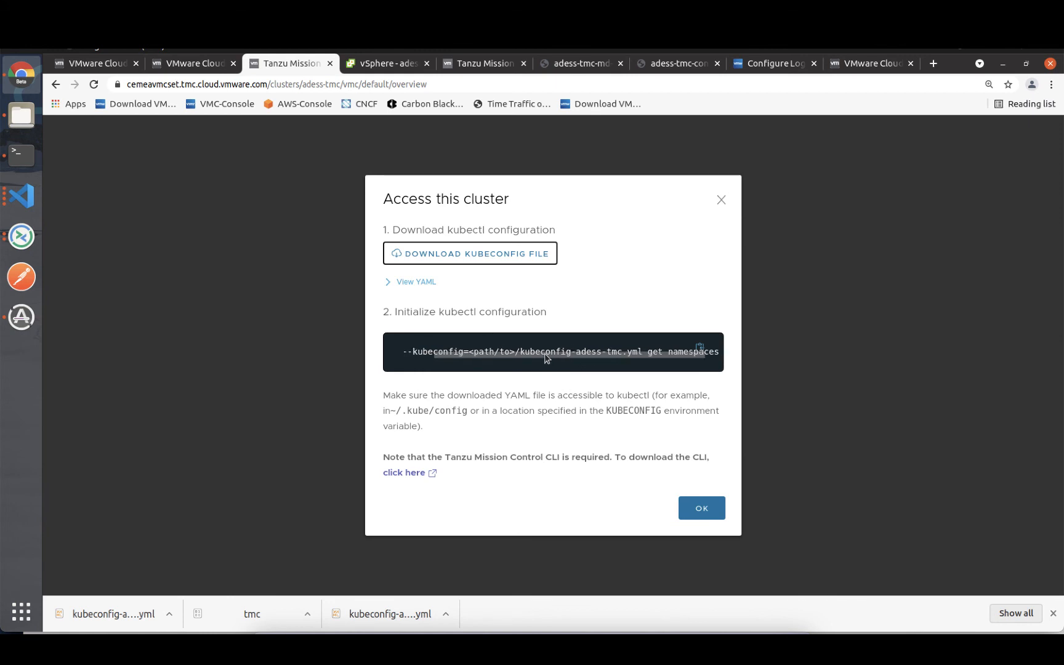
scroll(542, 357, "left", 4)
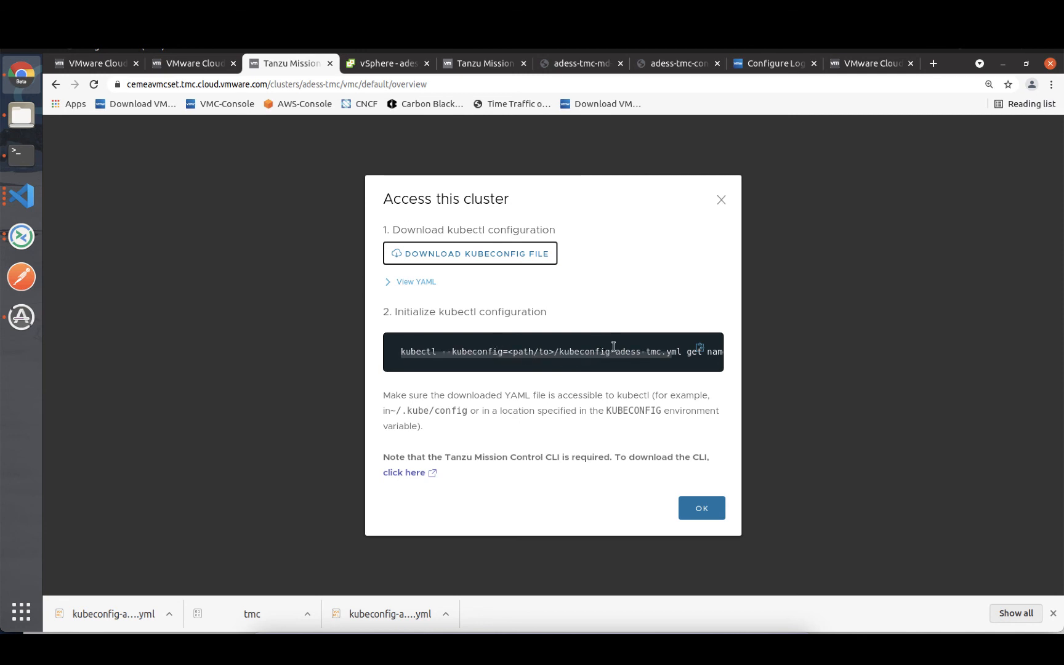
- Switch to the terminal, clear it, and run kubectl "get namespaces" using the new cluster's kubeconfig file in /home/tkg/Downloads
left_click(21, 155)
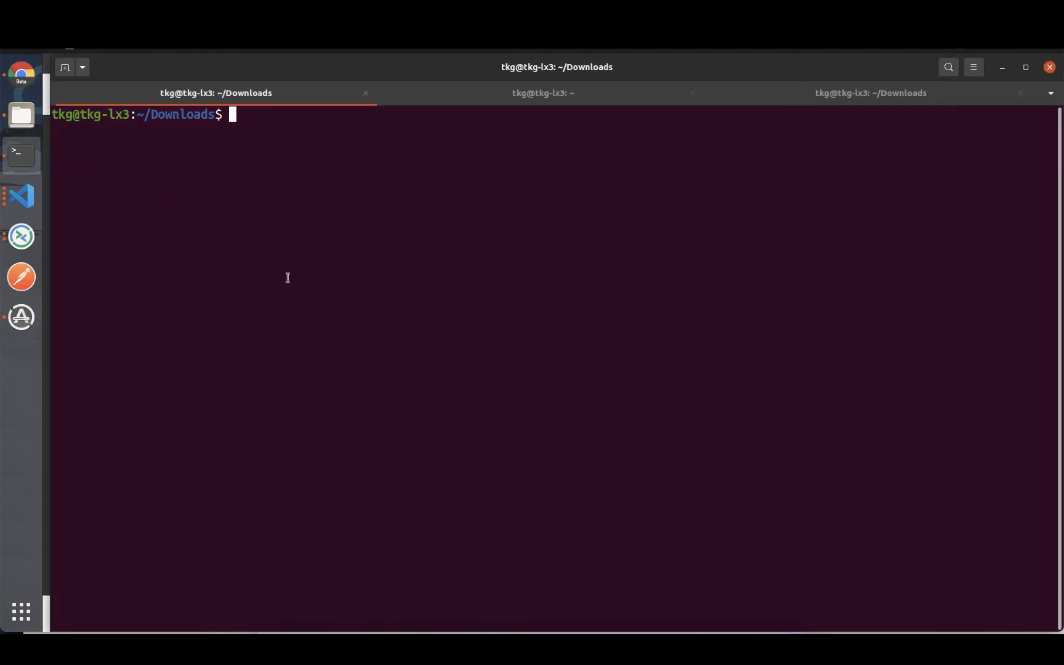
type("clear")
key("Return")
type("kubectl --kubeconfig=/home/tkg/Downloads/kubeconfig-adess-tmc.yml get namespaces")
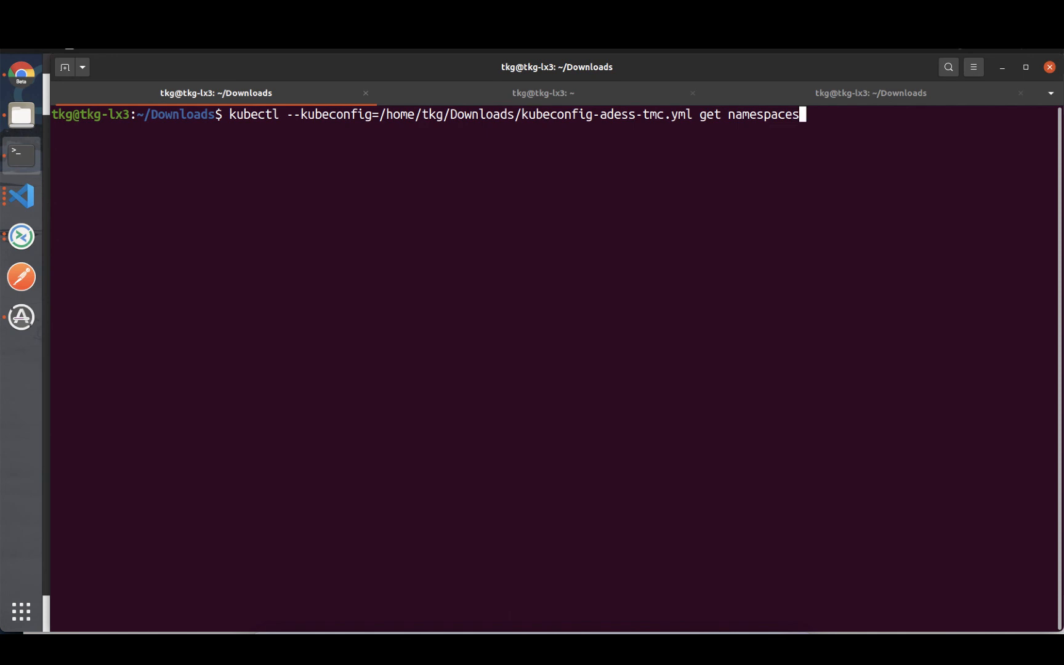
key("Return")
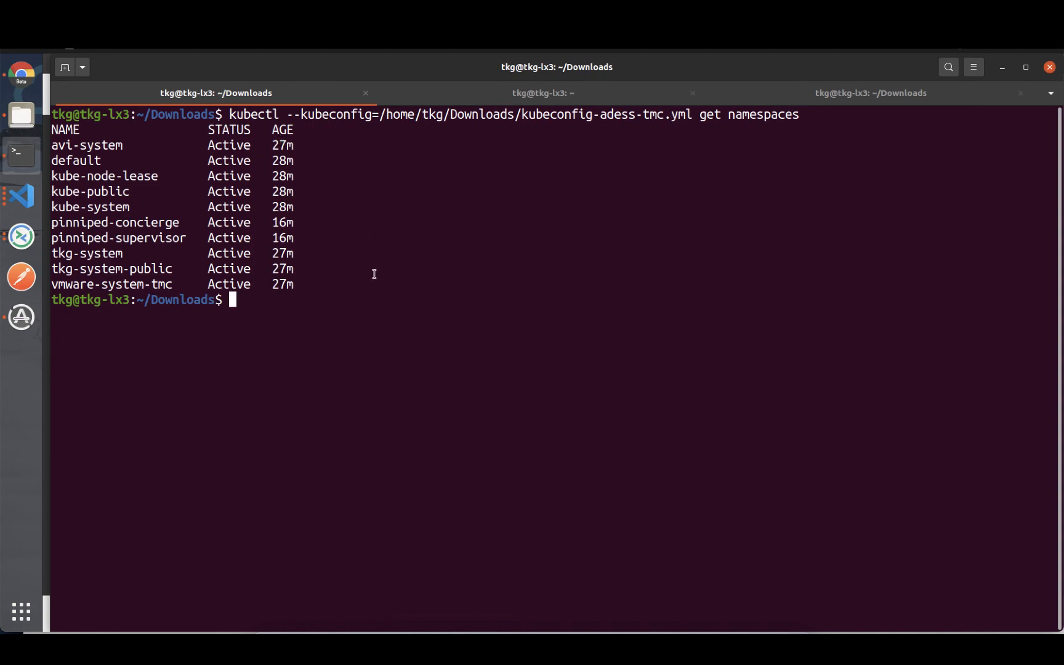
- Rerun the kubectl command with "get po -A" and look through the pods listed for all namespaces
key("Up")
key("BackSpace")
key("BackSpace")
key("BackSpace")
key("BackSpace")
key("BackSpace")
key("BackSpace")
key("BackSpace")
key("BackSpace")
key("BackSpace")
key("BackSpace")
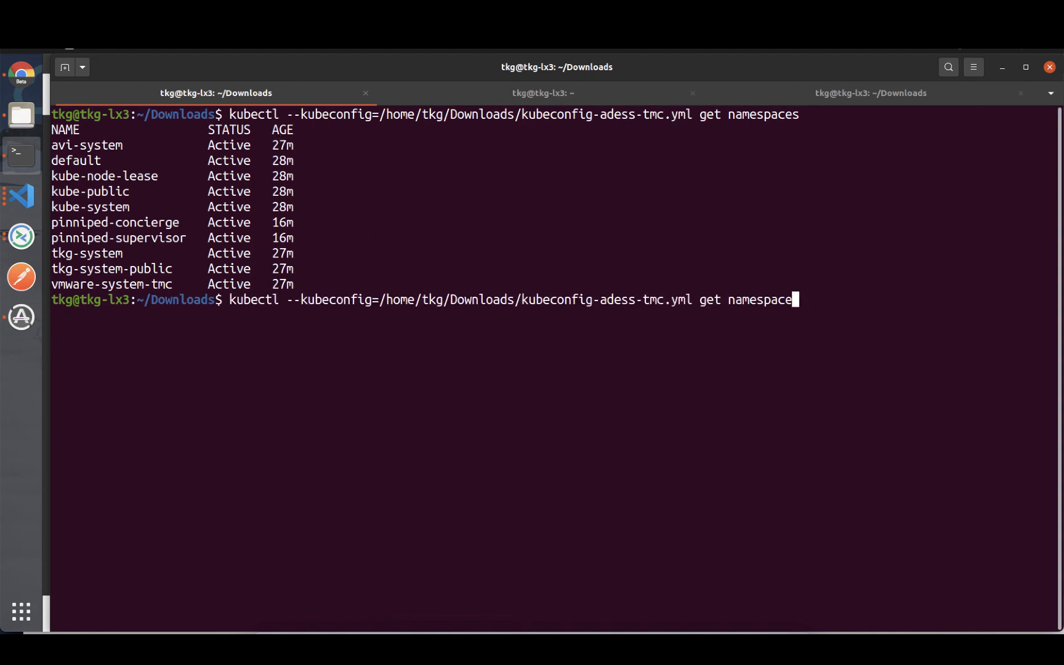
type("po -A")
key("Return")
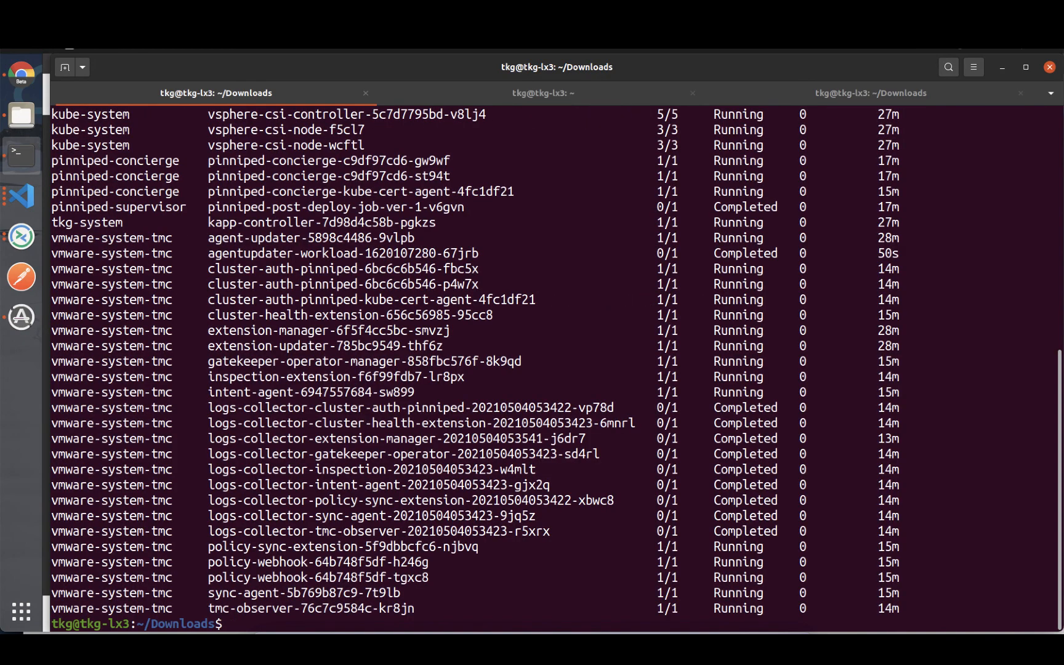
scroll(306, 300, "up", 4)
scroll(307, 300, "up", 3)
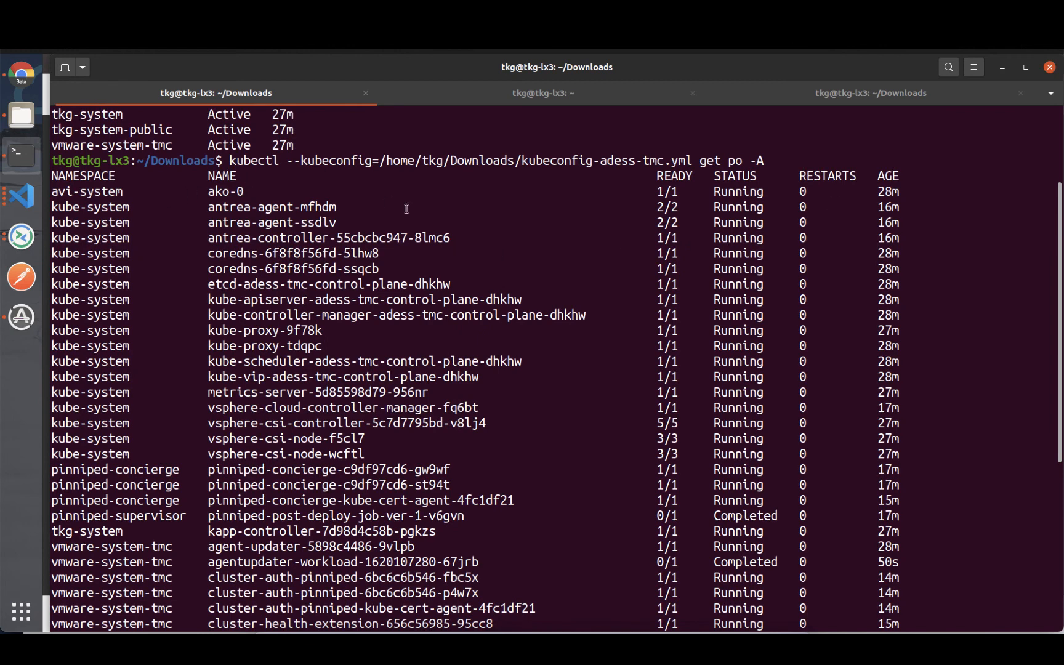
scroll(407, 209, "down", 7)
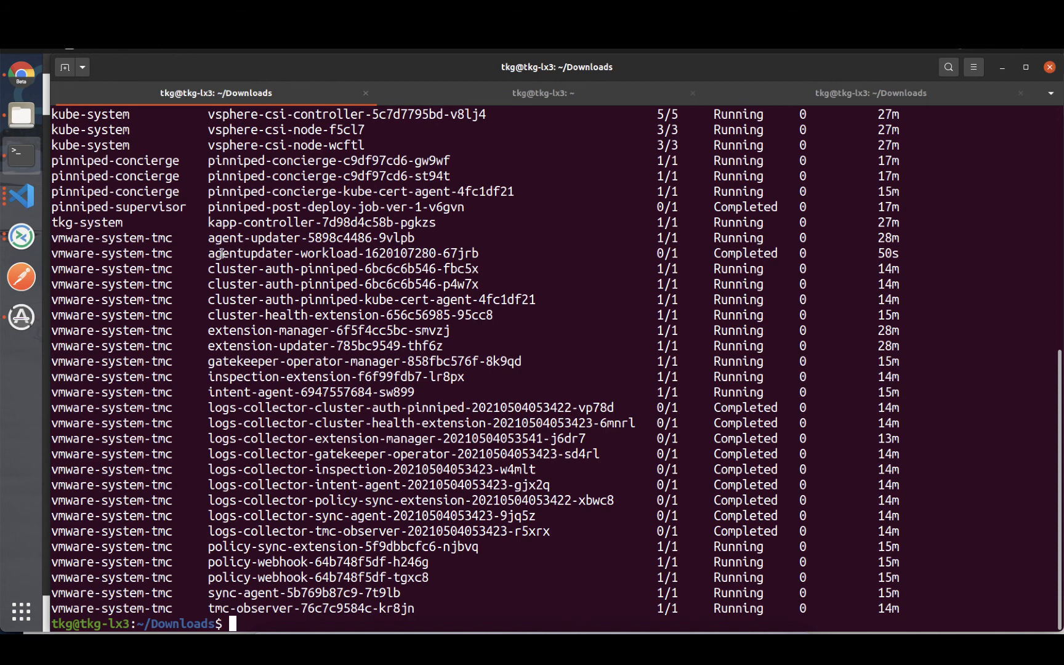
- Return to Chrome and close the "Access this cluster" dialog
left_click(22, 73)
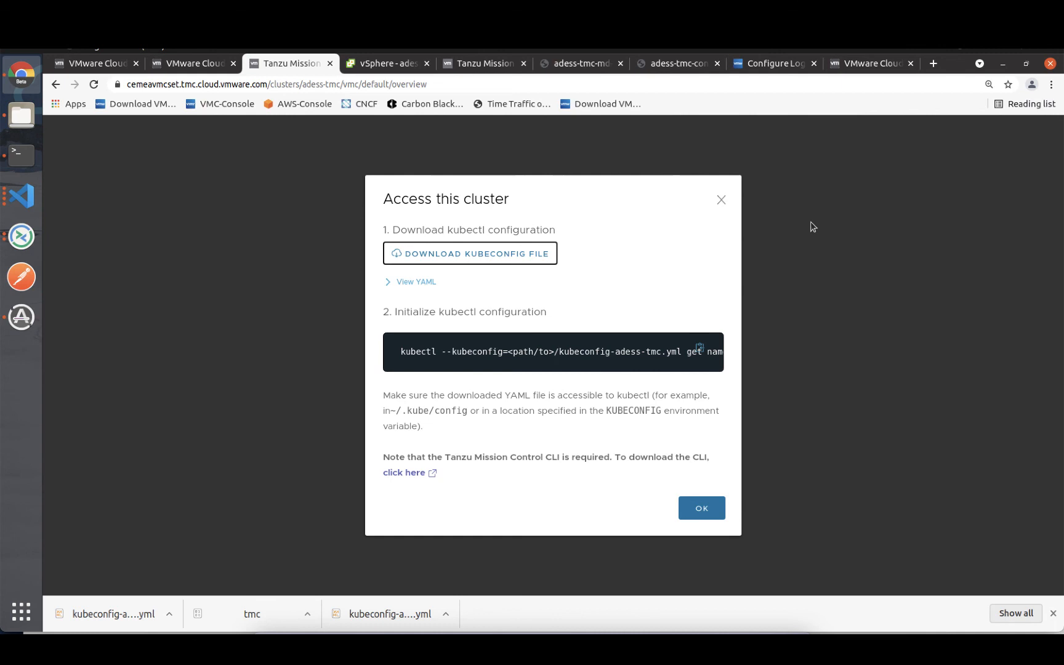
left_click(722, 200)
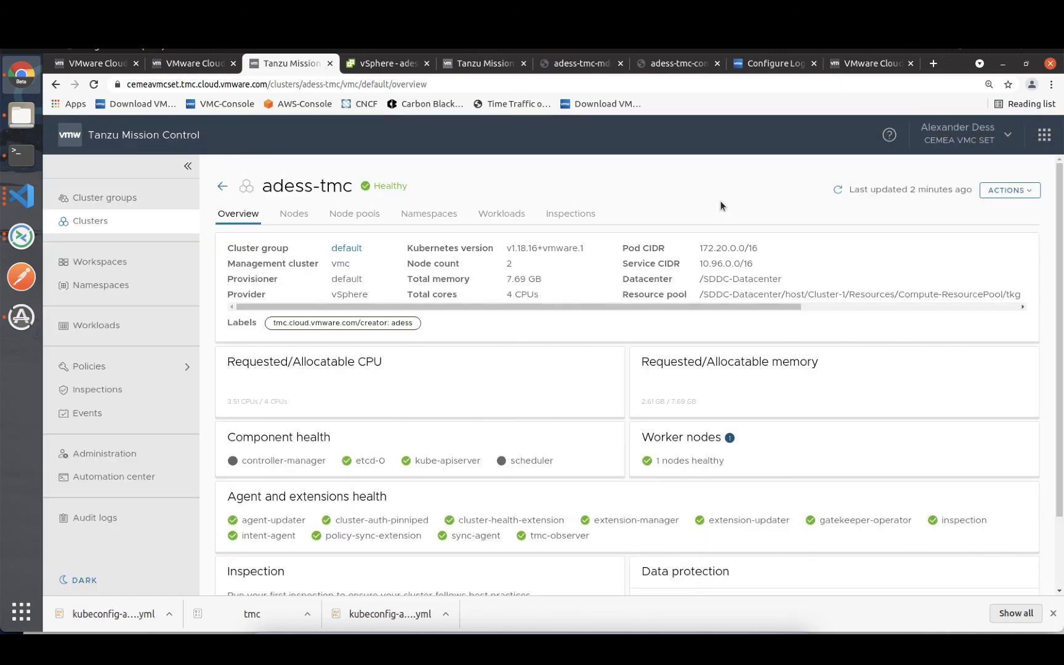